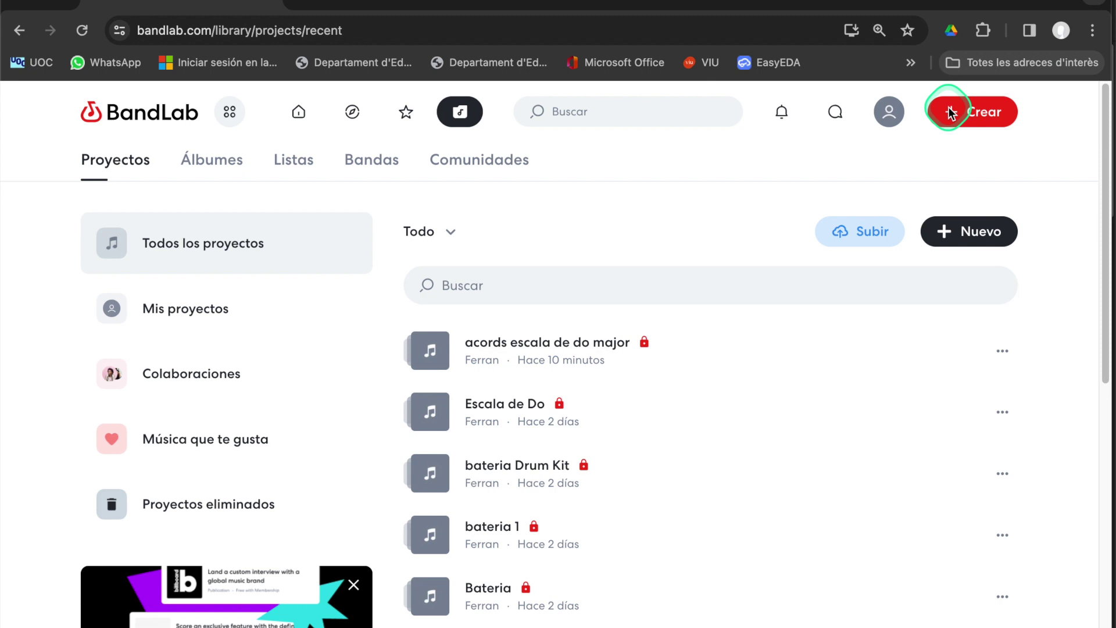
- Create a new empty project with an instrument track
{"action": "left_click", "coordinate": [951, 116]}
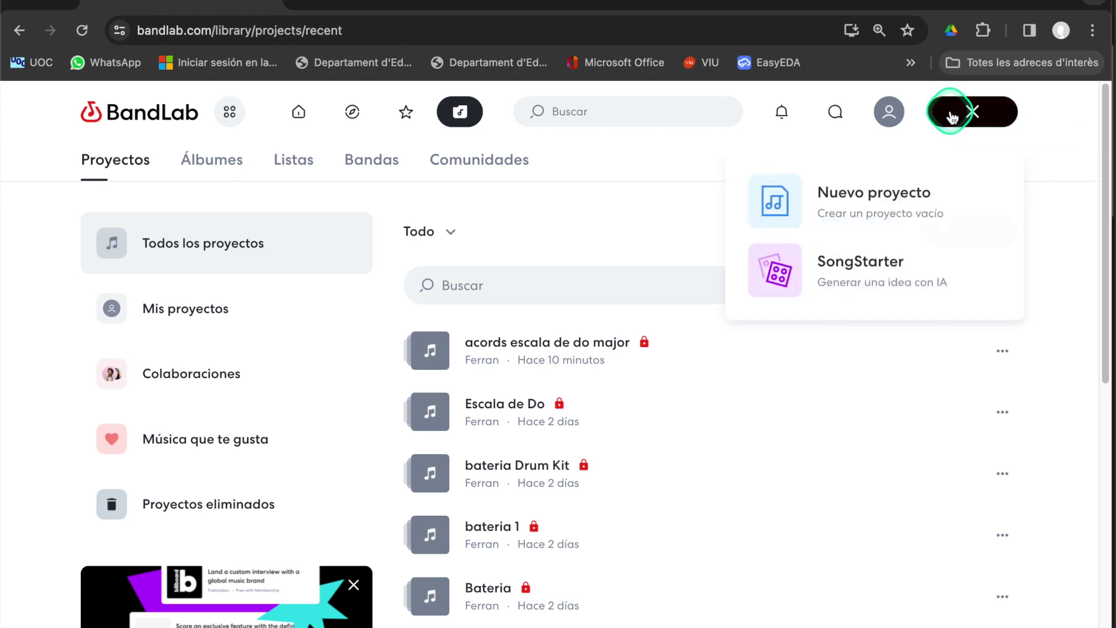
{"action": "left_click", "coordinate": [877, 215]}
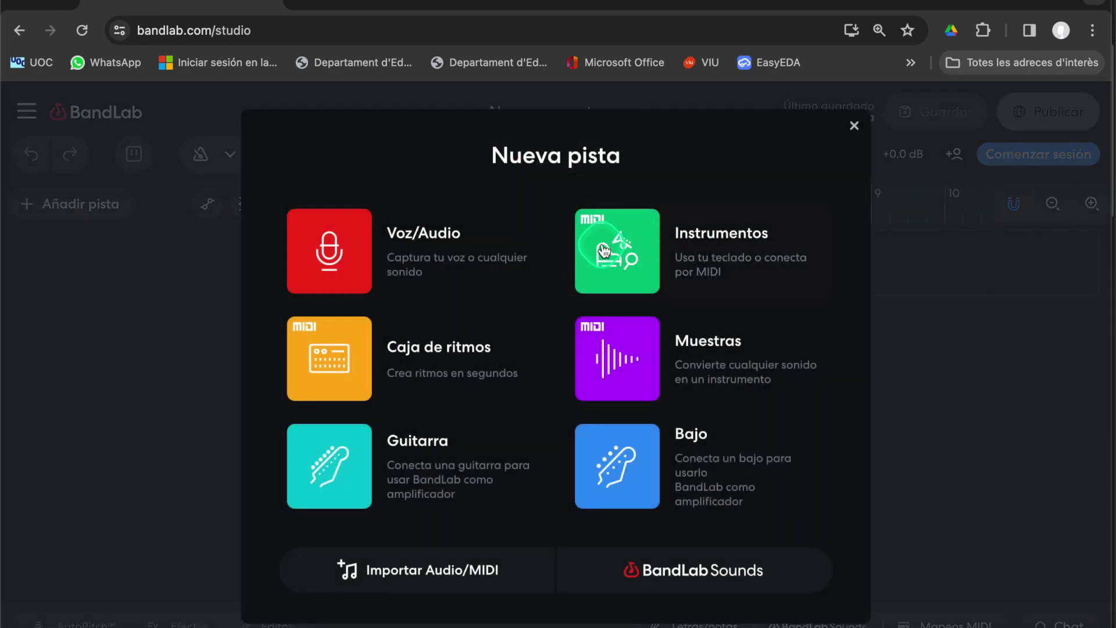
{"action": "left_click", "coordinate": [604, 250]}
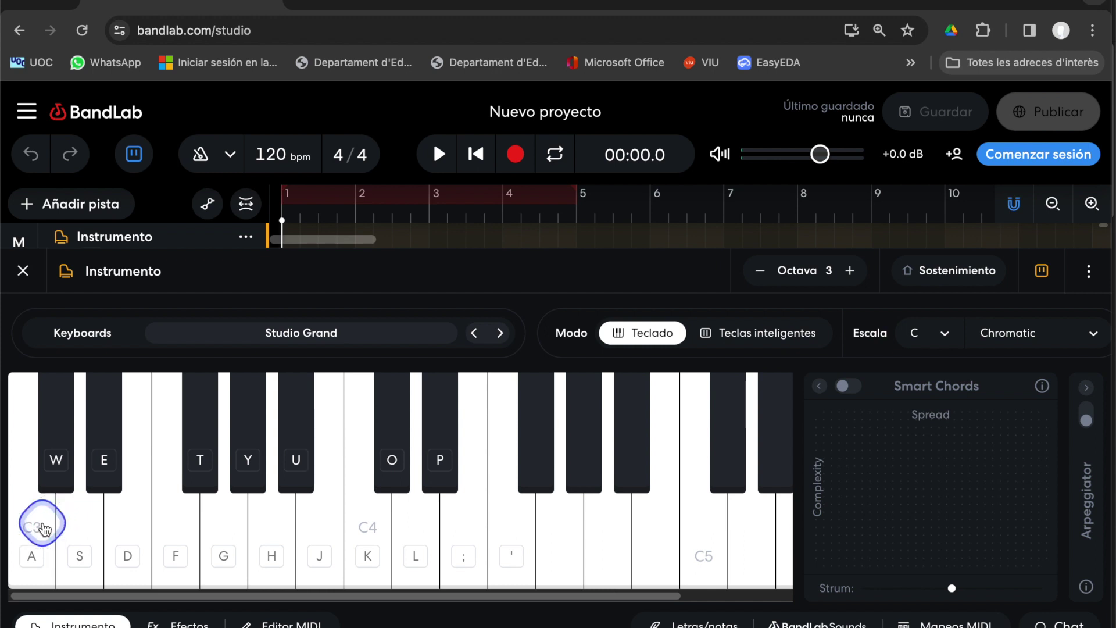
{"action": "left_click", "coordinate": [213, 526]}
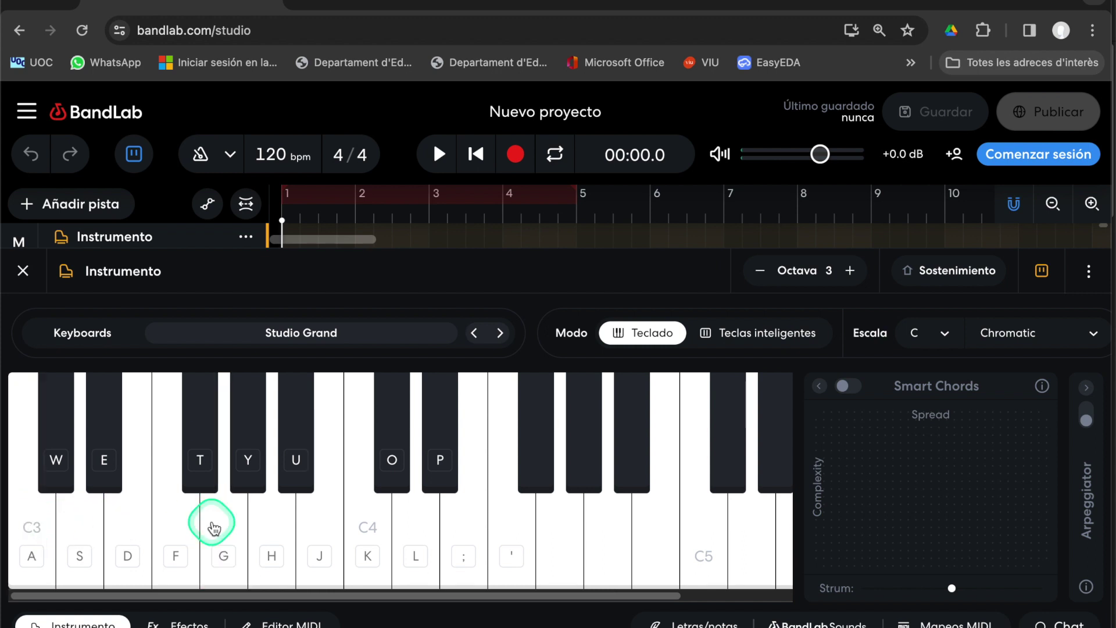
- Select the nanoKEY2 keyboard as the track's MIDI device and enable pitch names on the keys
{"action": "left_click", "coordinate": [1089, 273]}
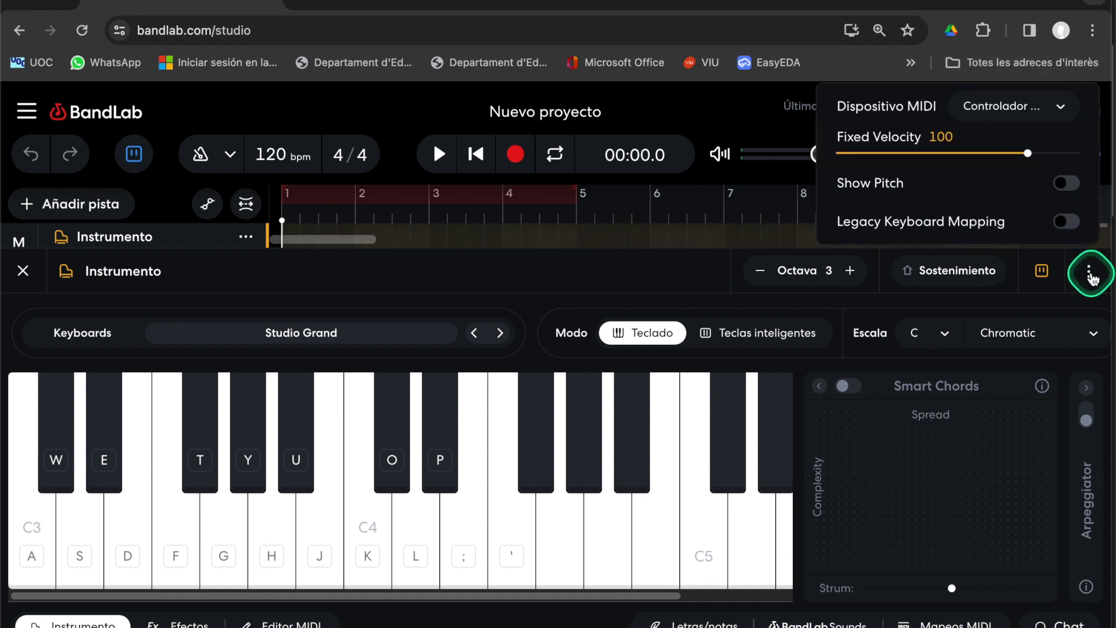
{"action": "left_click", "coordinate": [1065, 113]}
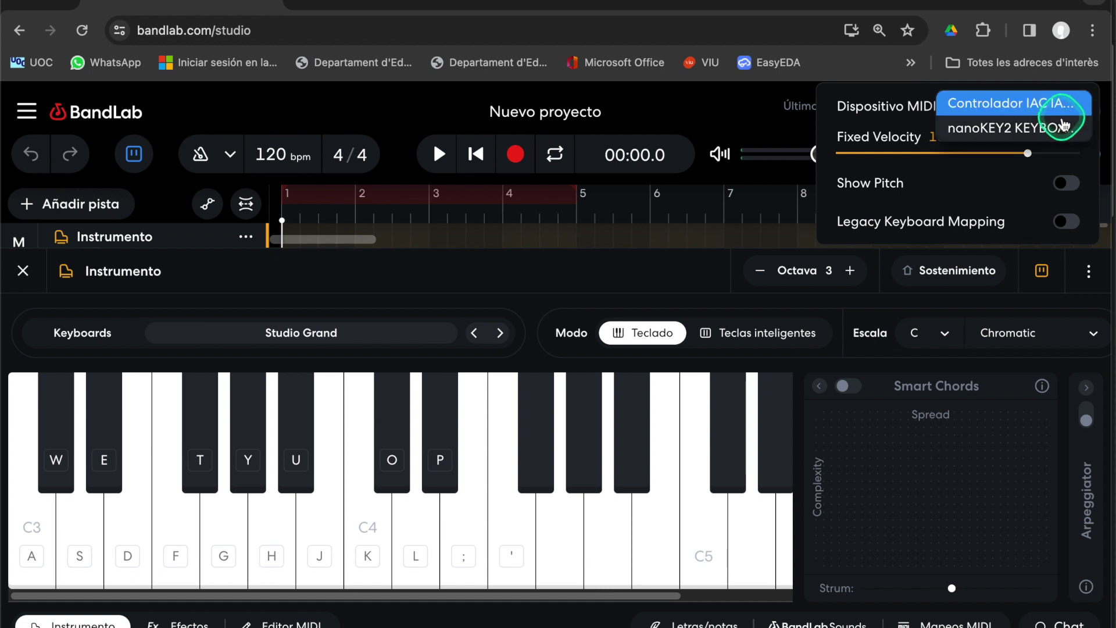
{"action": "left_click", "coordinate": [1060, 128]}
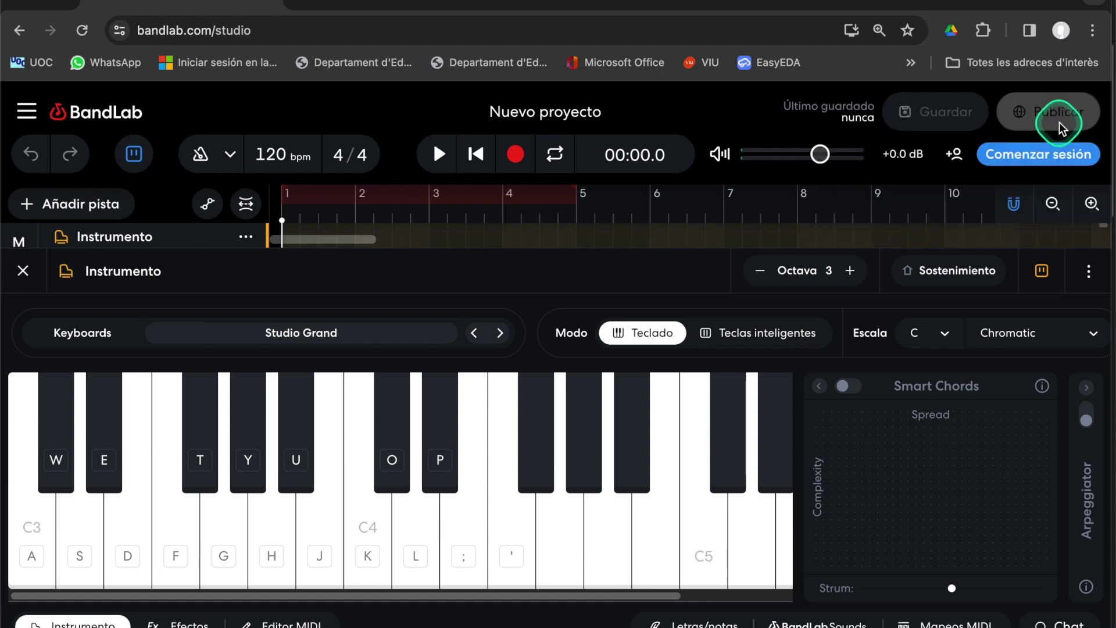
{"action": "left_click", "coordinate": [1087, 273]}
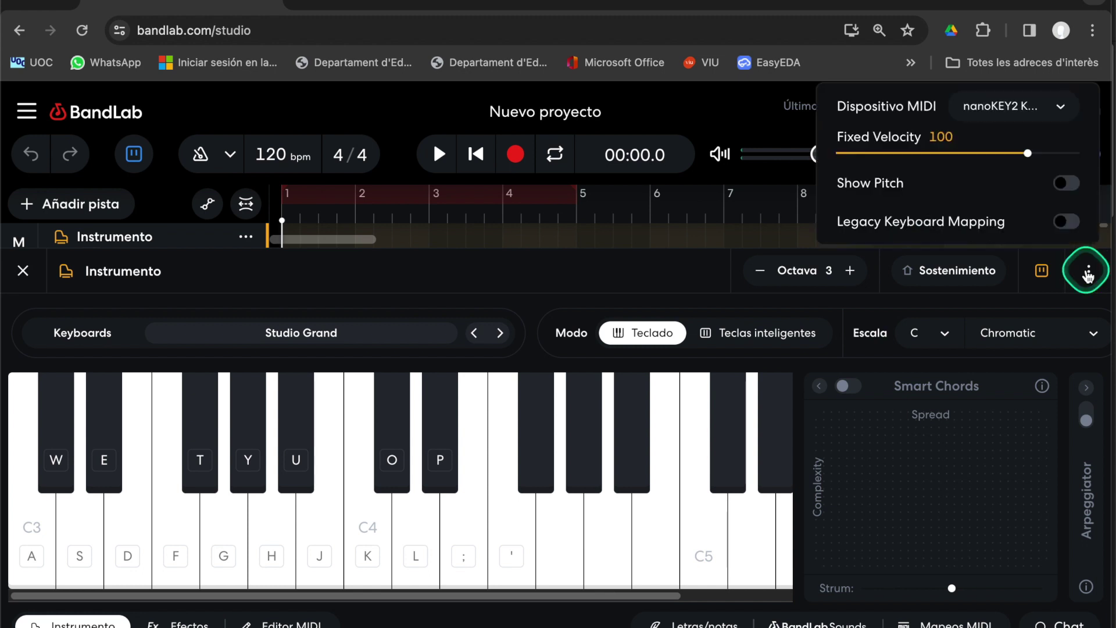
{"action": "left_click", "coordinate": [1064, 186]}
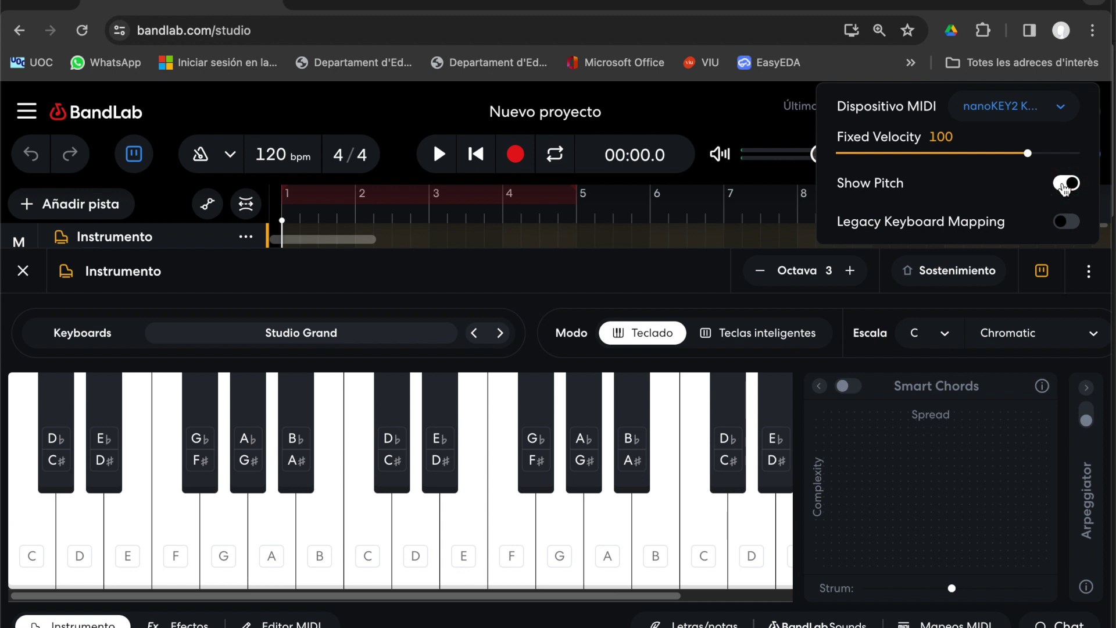
- Set the project tempo to 80 bpm and enable the metronome
{"action": "left_click", "coordinate": [283, 154]}
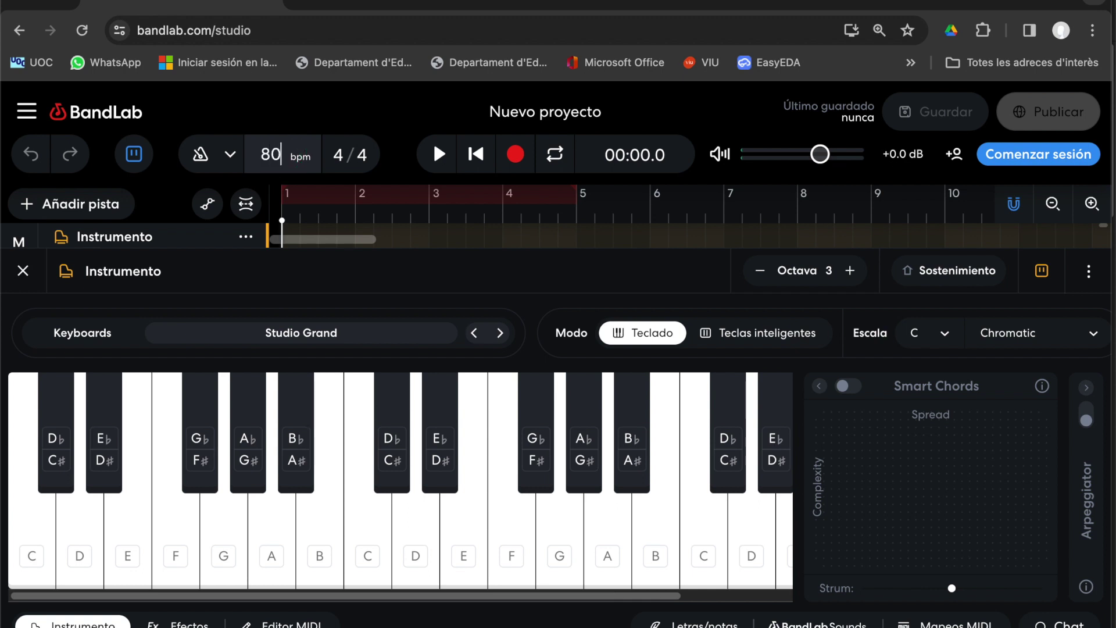
{"action": "left_click", "coordinate": [200, 154]}
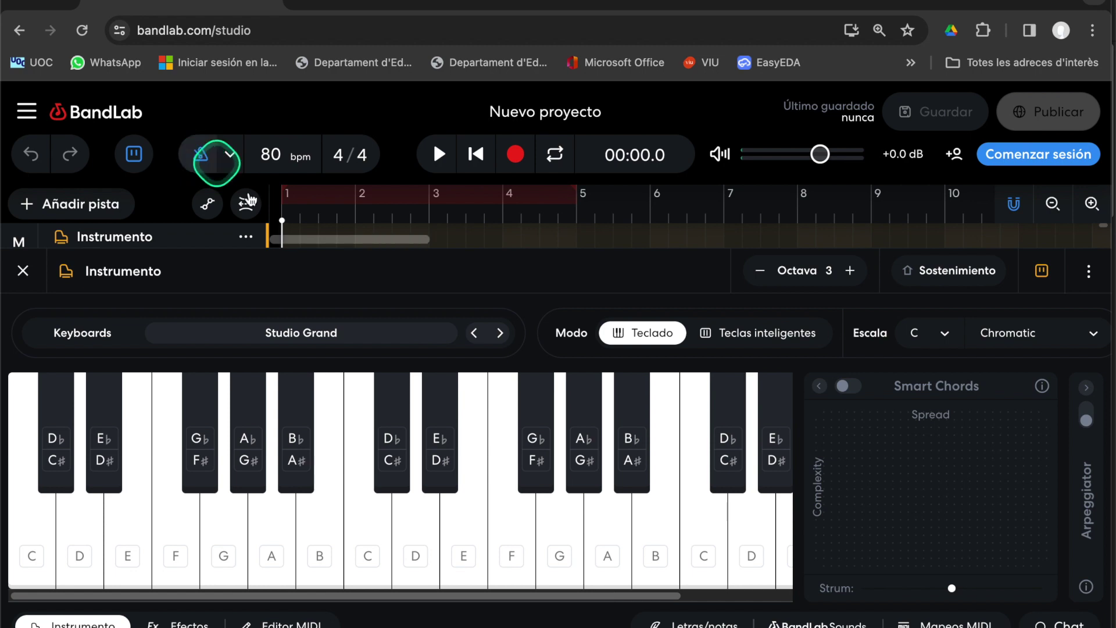
{"action": "left_click", "coordinate": [72, 472]}
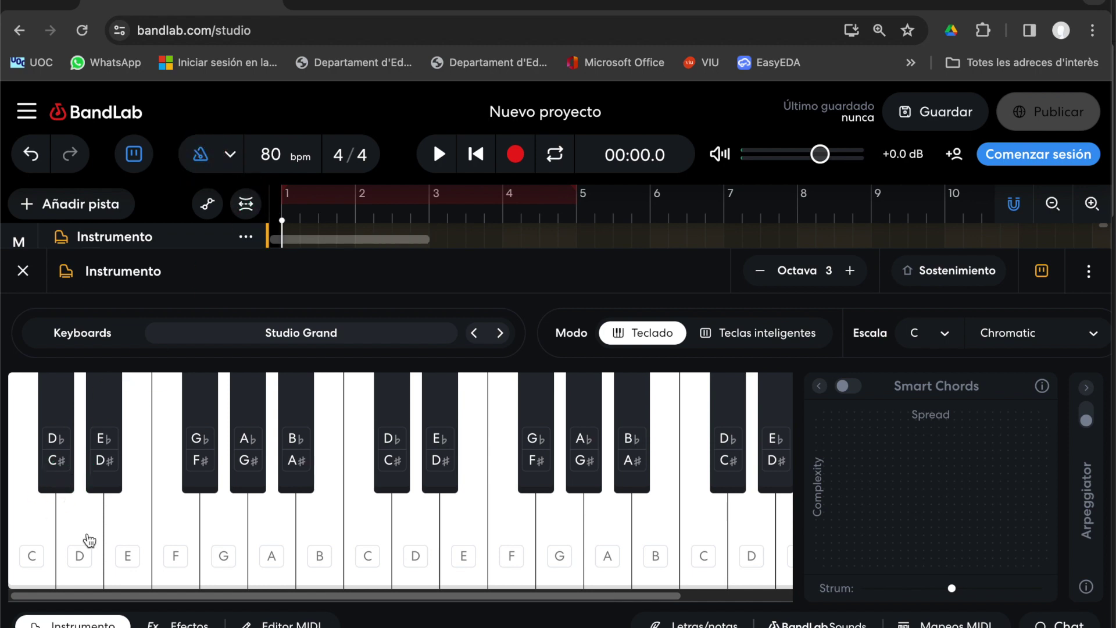
- Try out the C major (C-E-G) and D minor (D-F-A) triads on the Studio Grand keyboard
{"action": "key", "text": "a"}
{"action": "key", "text": "d"}
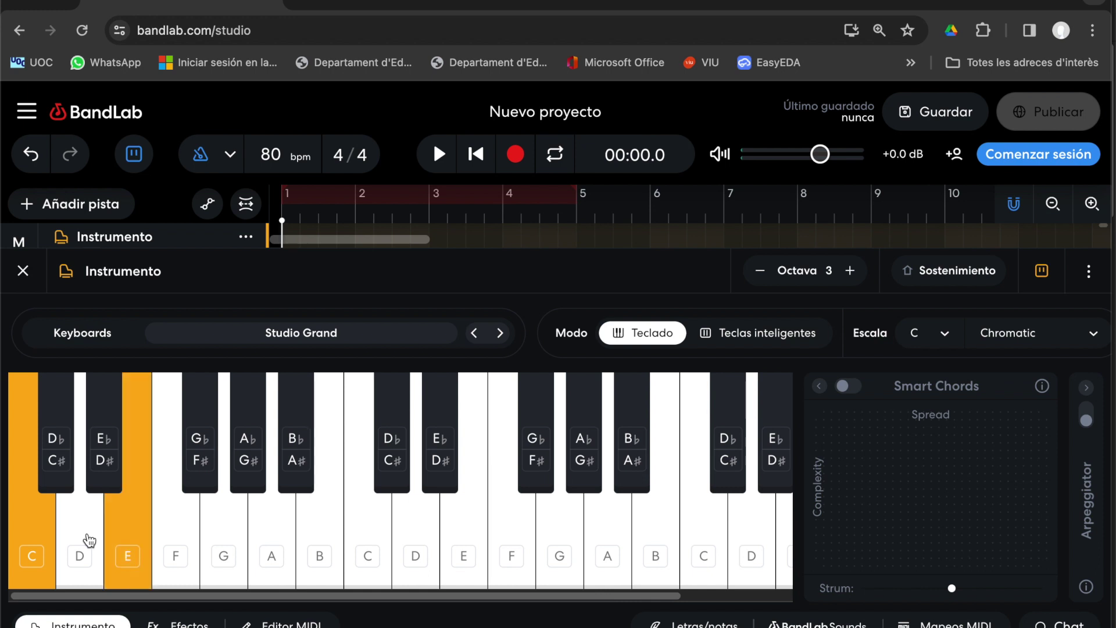
{"action": "key", "text": "g"}
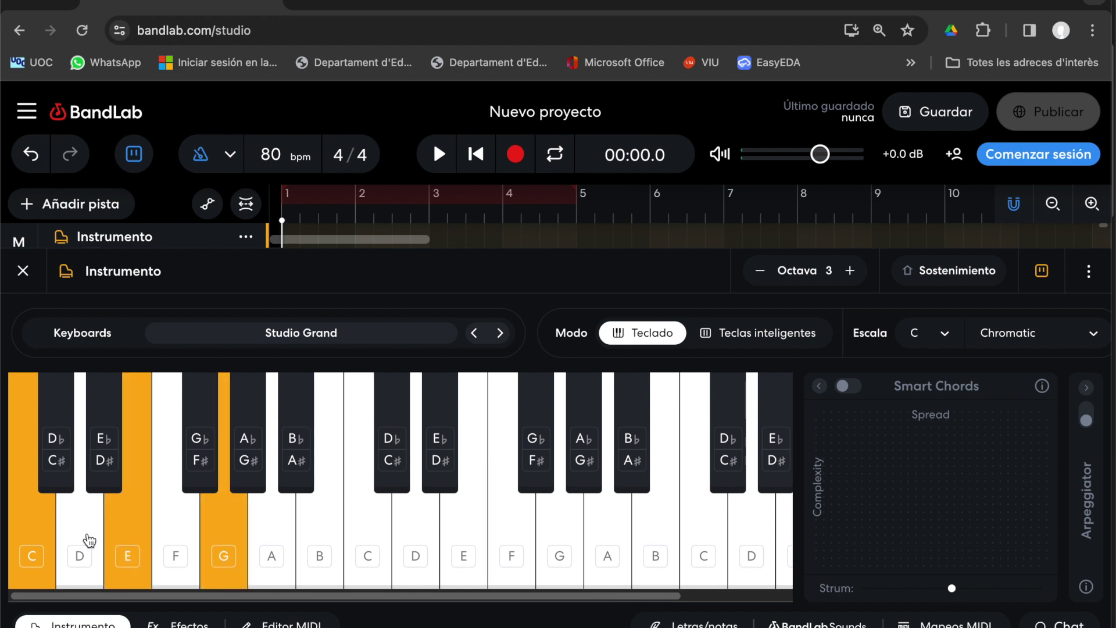
{"action": "key", "text": "s"}
{"action": "key", "text": "f"}
{"action": "key", "text": "h"}
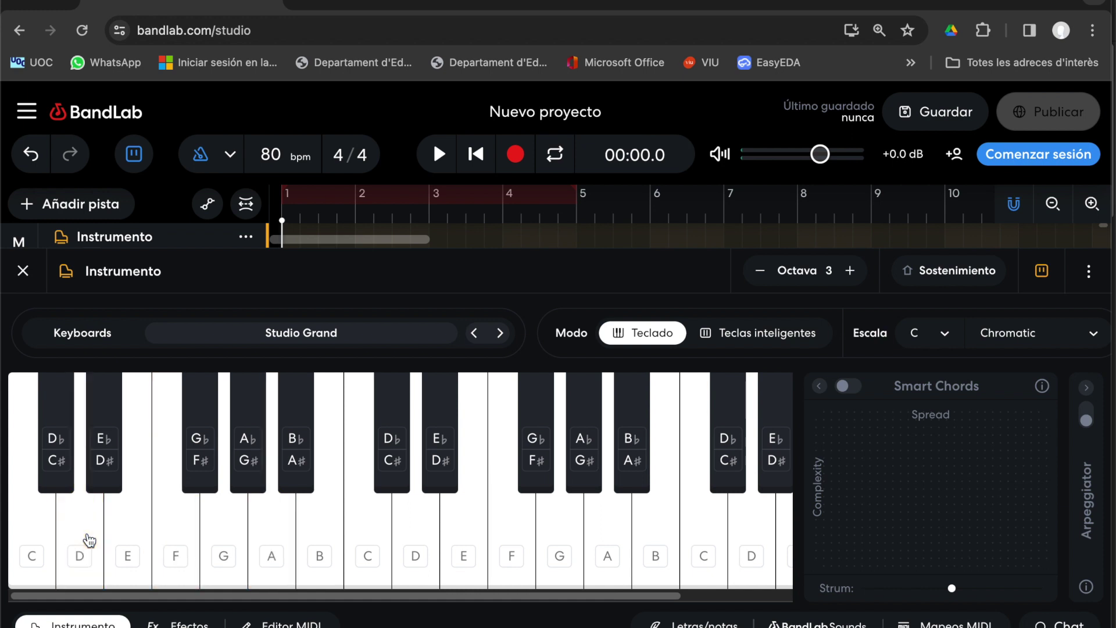
- Rehearse the C major scale's triads in ascending order without recording: C, Dm, Em, F, G, Am, B diminished and the higher C
{"action": "key", "text": "a"}
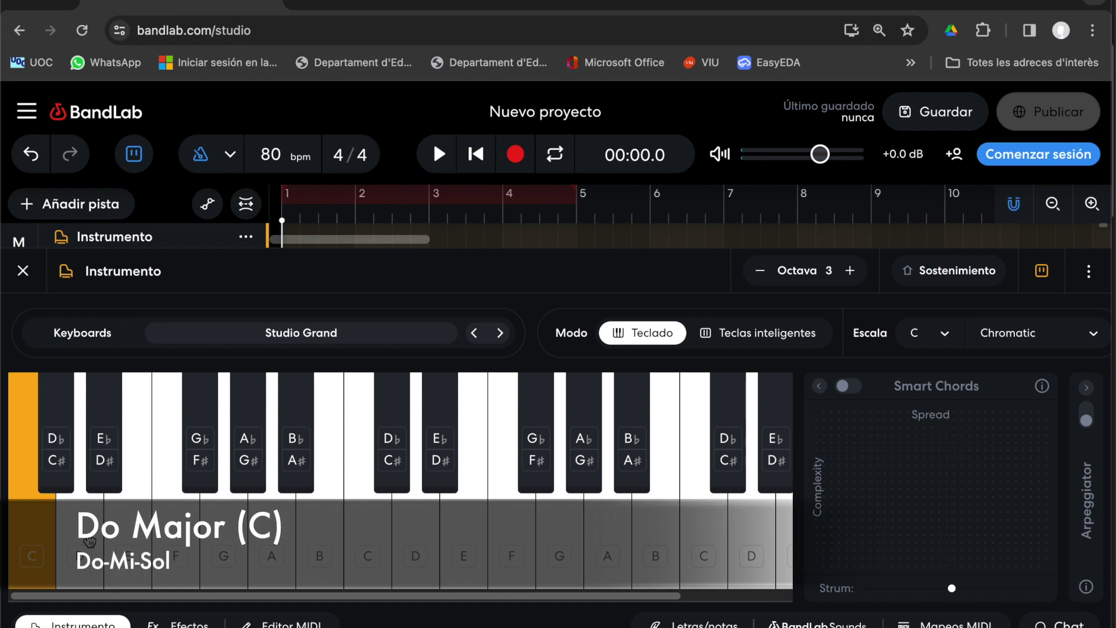
{"action": "key", "text": "d"}
{"action": "key", "text": "g"}
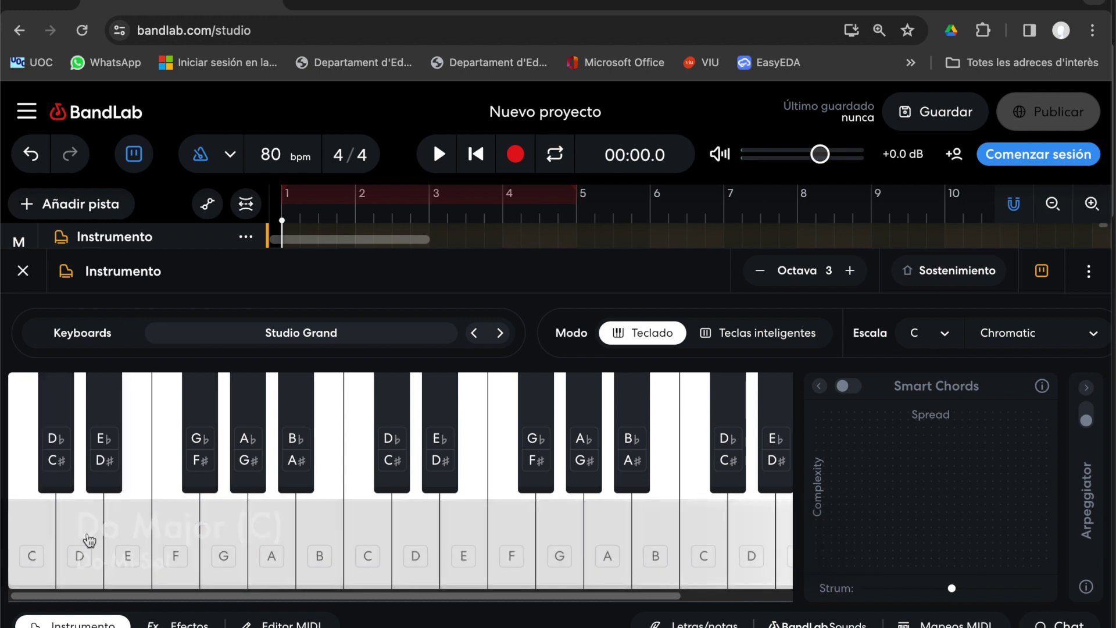
{"action": "key", "text": "s"}
{"action": "key", "text": "f"}
{"action": "key", "text": "h"}
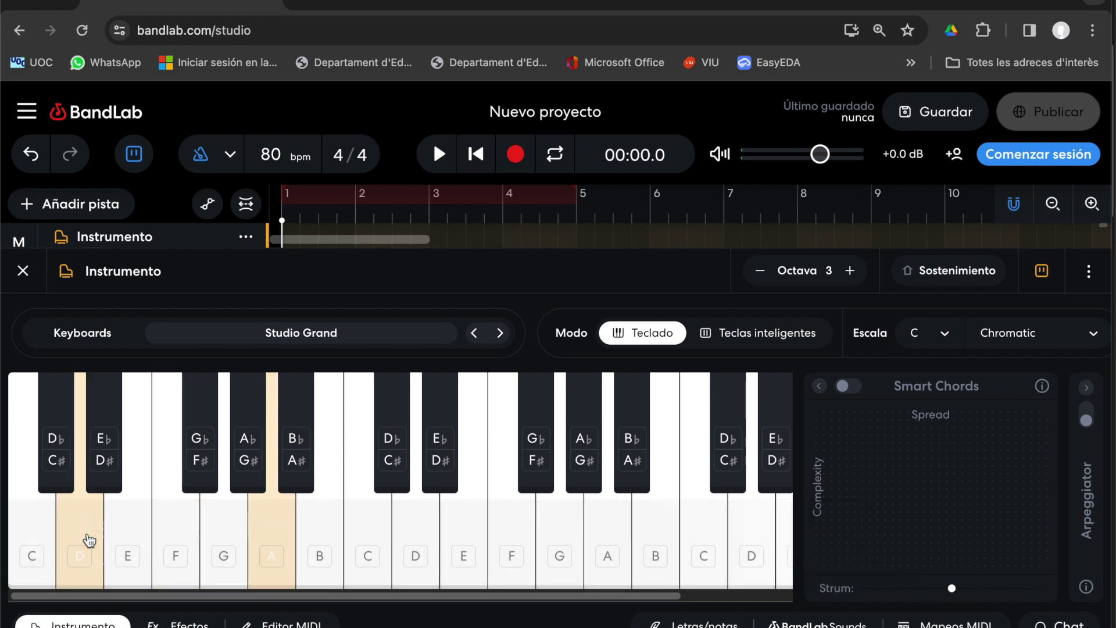
{"action": "key", "text": "d"}
{"action": "key", "text": "g"}
{"action": "key", "text": "j"}
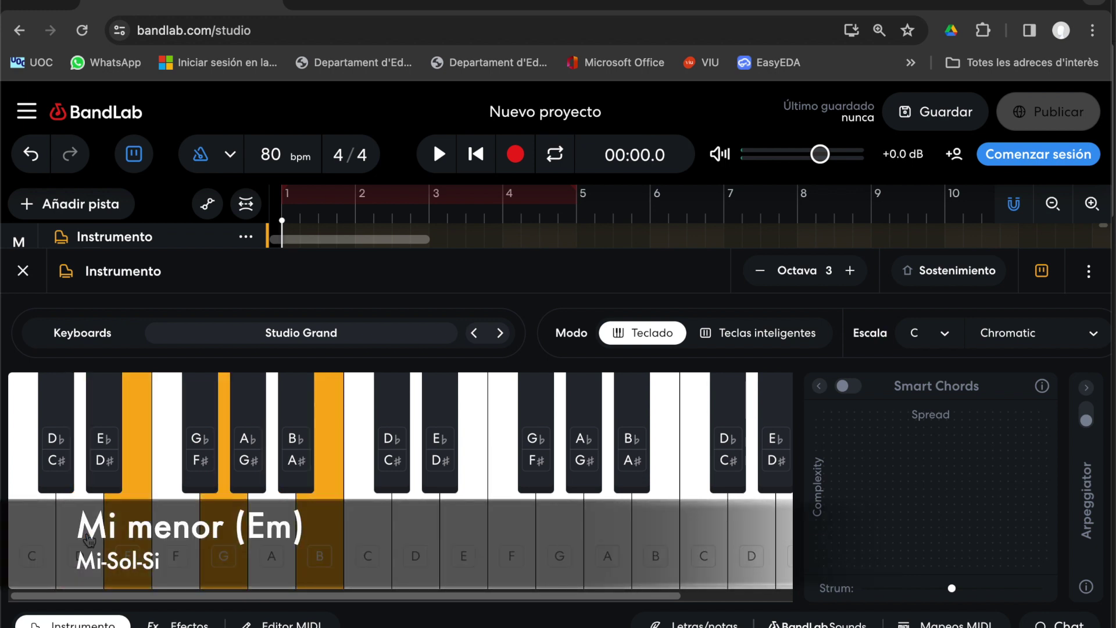
{"action": "key", "text": "f"}
{"action": "key", "text": "h"}
{"action": "key", "text": "k"}
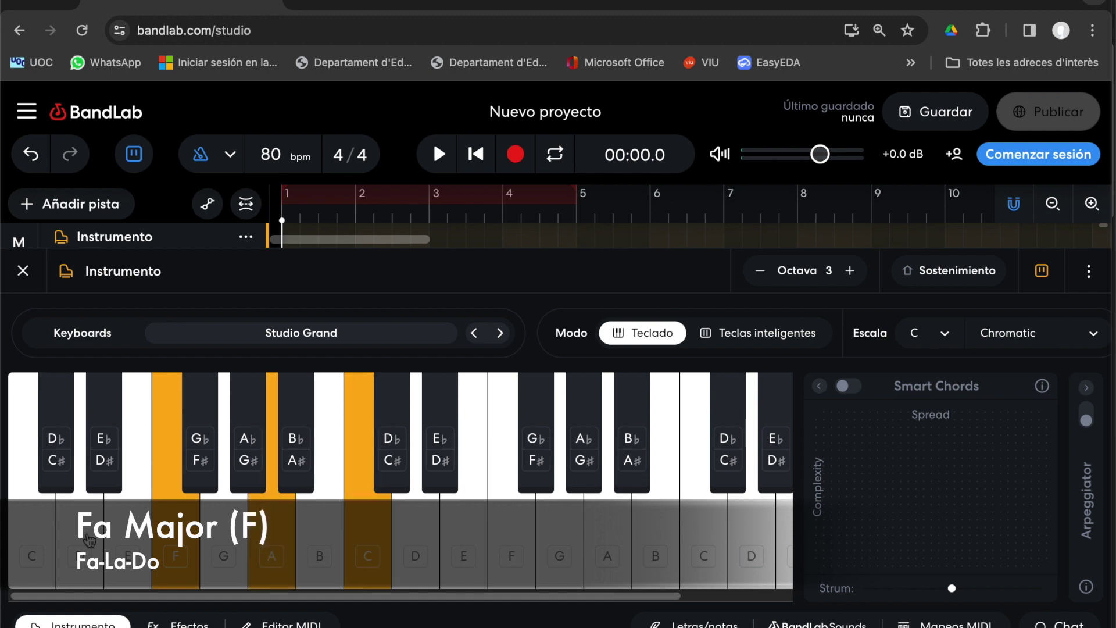
{"action": "key", "text": "g"}
{"action": "key", "text": "j"}
{"action": "key", "text": "l"}
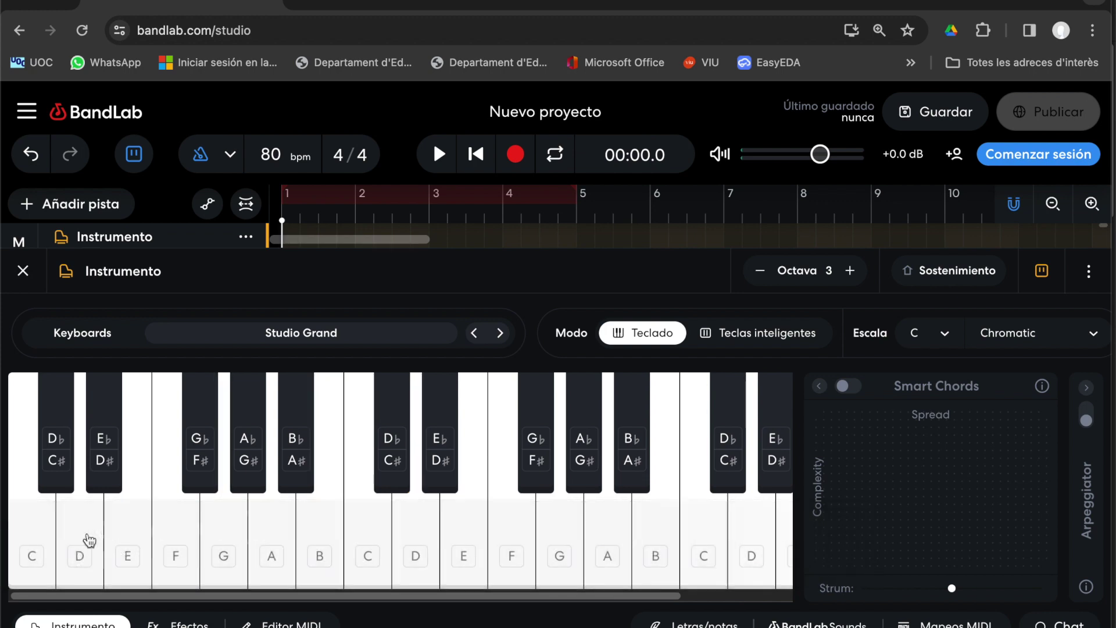
{"action": "key", "text": "h"}
{"action": "key", "text": "k"}
{"action": "key", "text": "semicolon"}
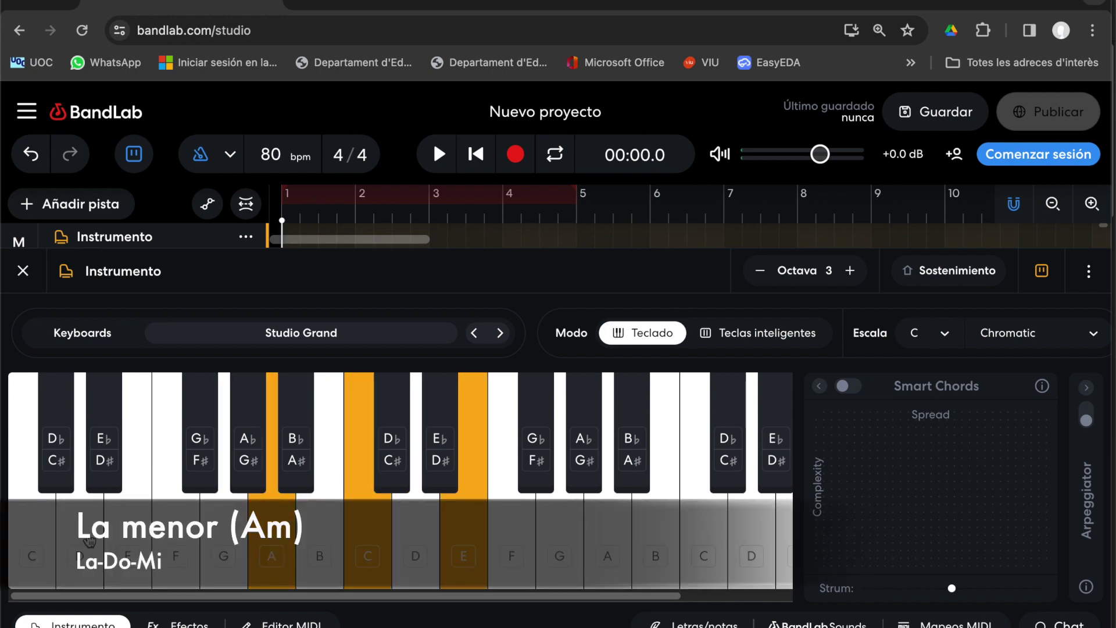
{"action": "key", "text": "j"}
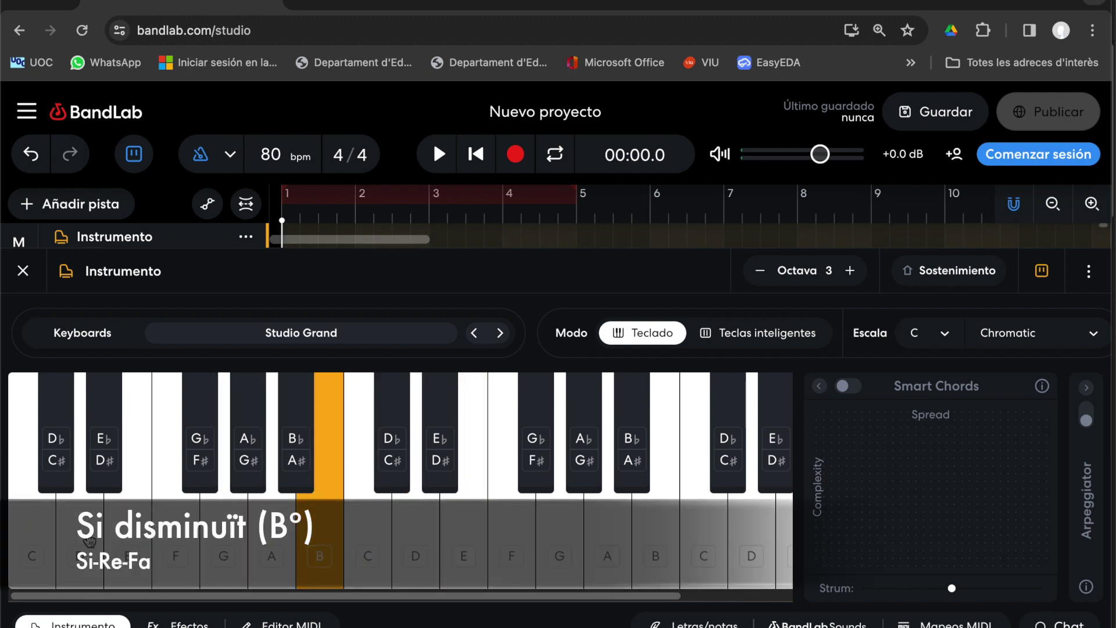
{"action": "key", "text": "l"}
{"action": "key", "text": "apostrophe"}
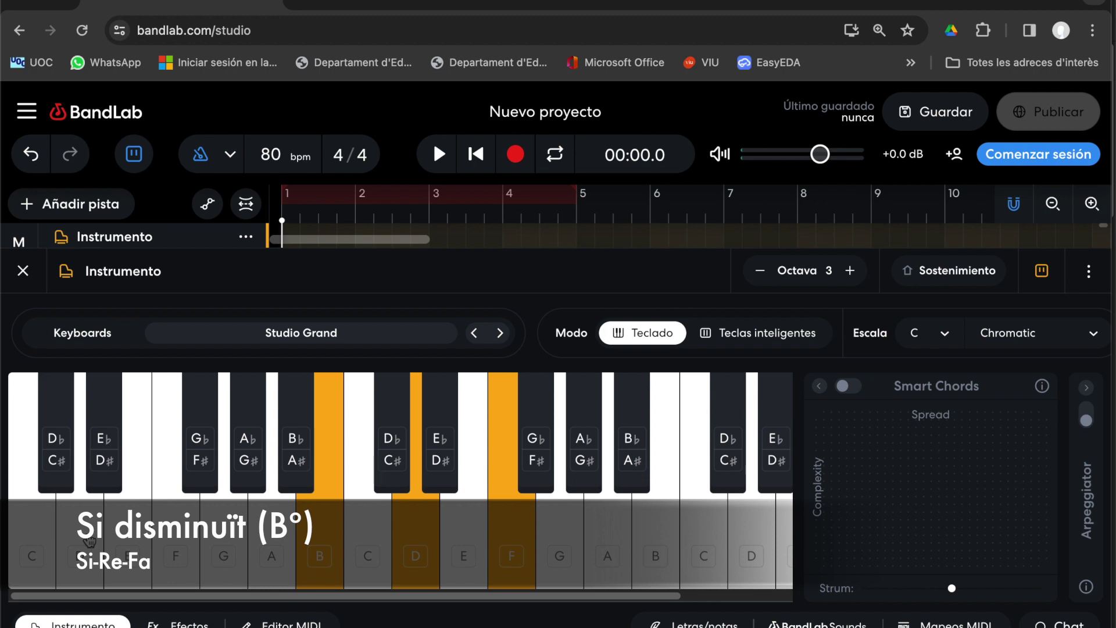
{"action": "key", "text": "k"}
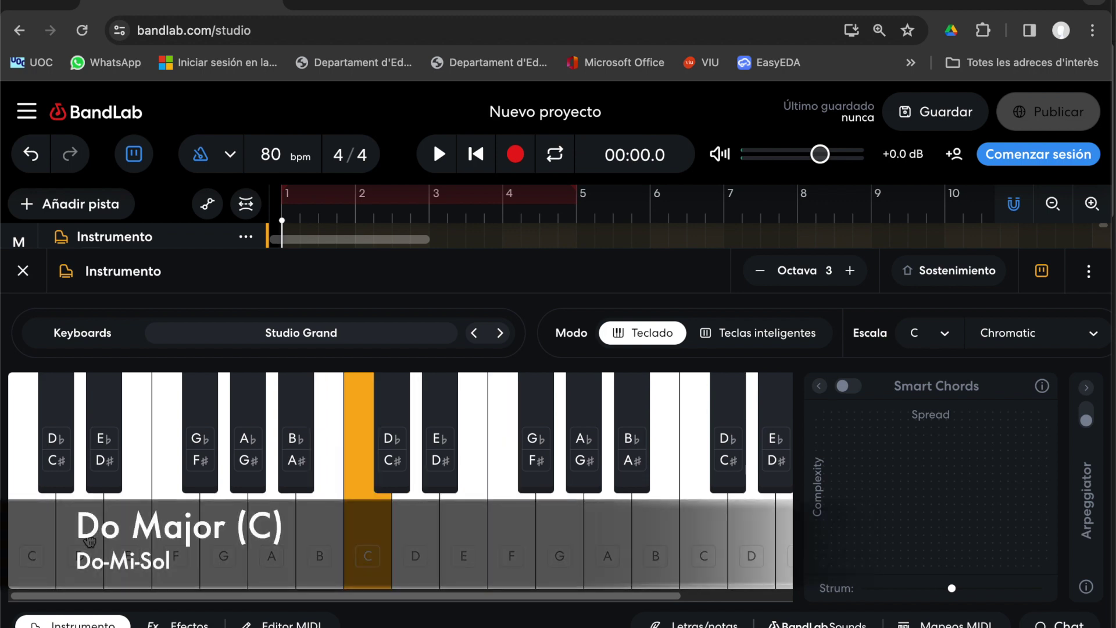
{"action": "key", "text": "semicolon"}
{"action": "key", "text": "backslash"}
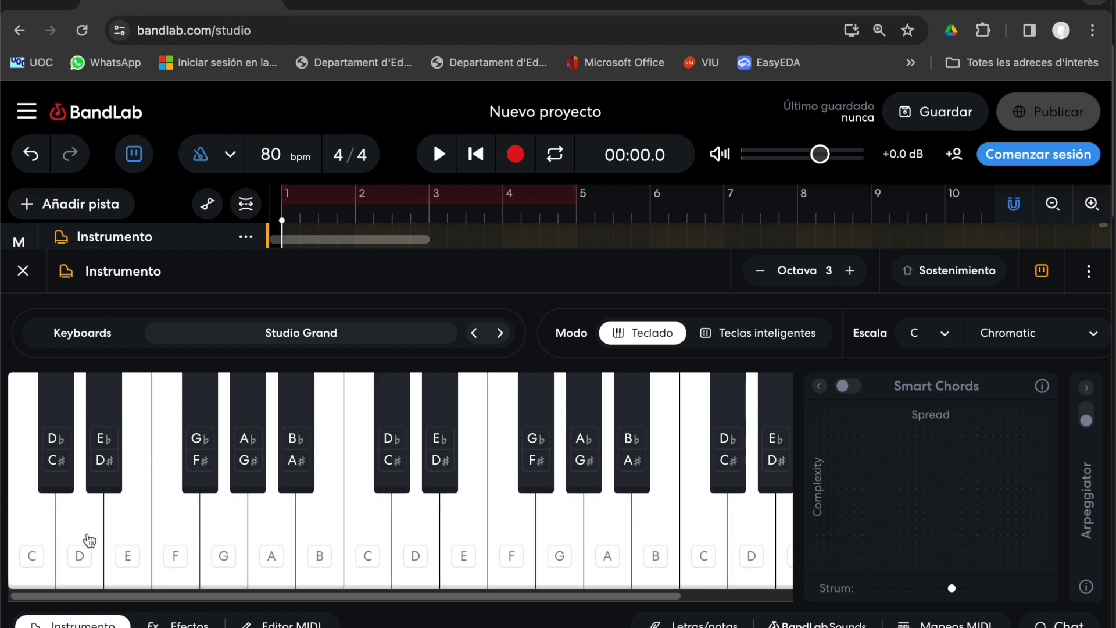
- Record the C major scale's triads in ascending order, one per measure: C, Dm, Em, F, G, Am, B diminished and the higher C
{"action": "left_click", "coordinate": [515, 154]}
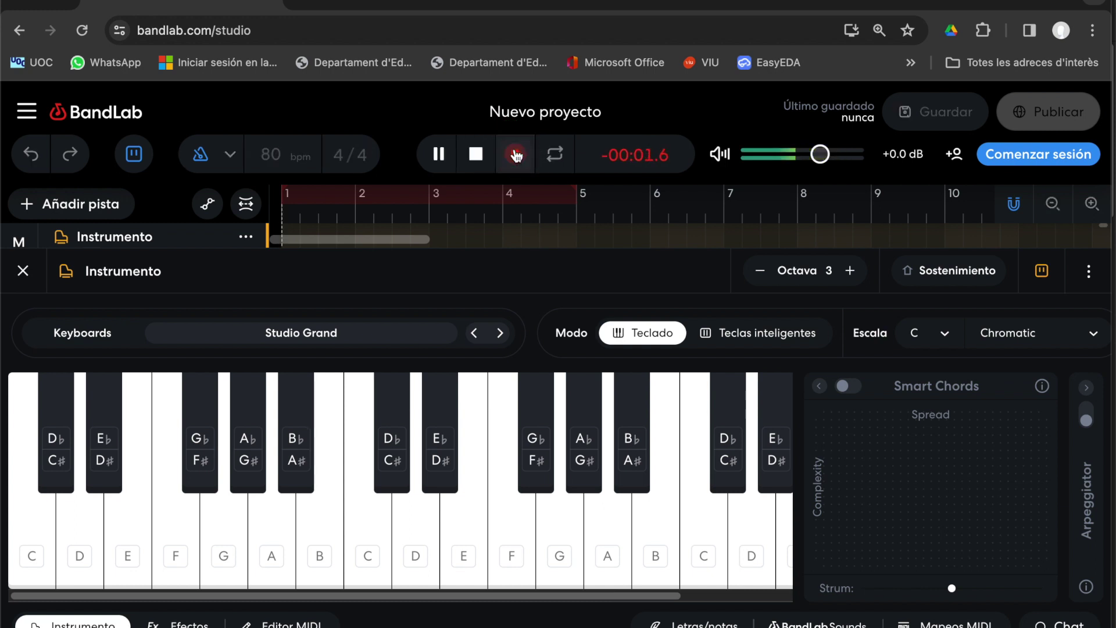
{"action": "key", "text": "a+d+g"}
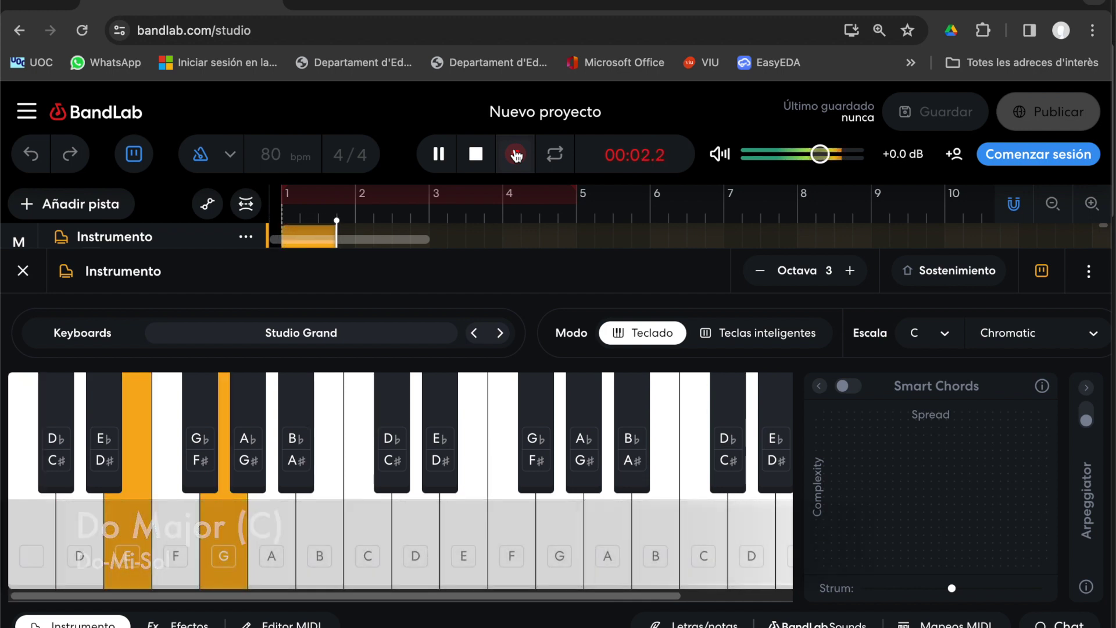
{"action": "key", "text": "s+f+h"}
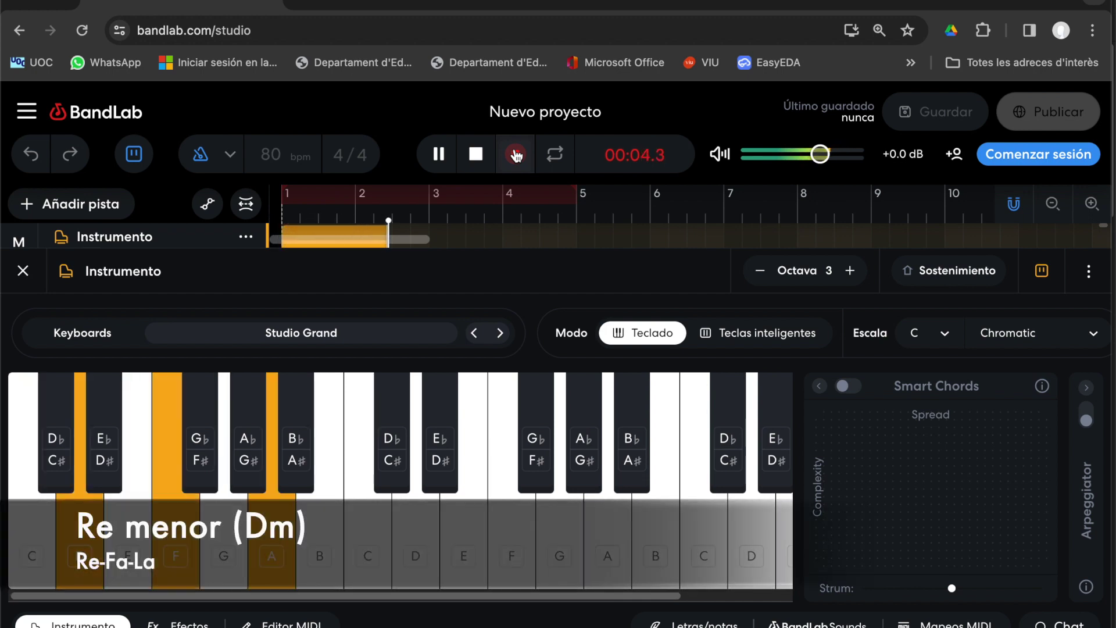
{"action": "key", "text": "d+g+j"}
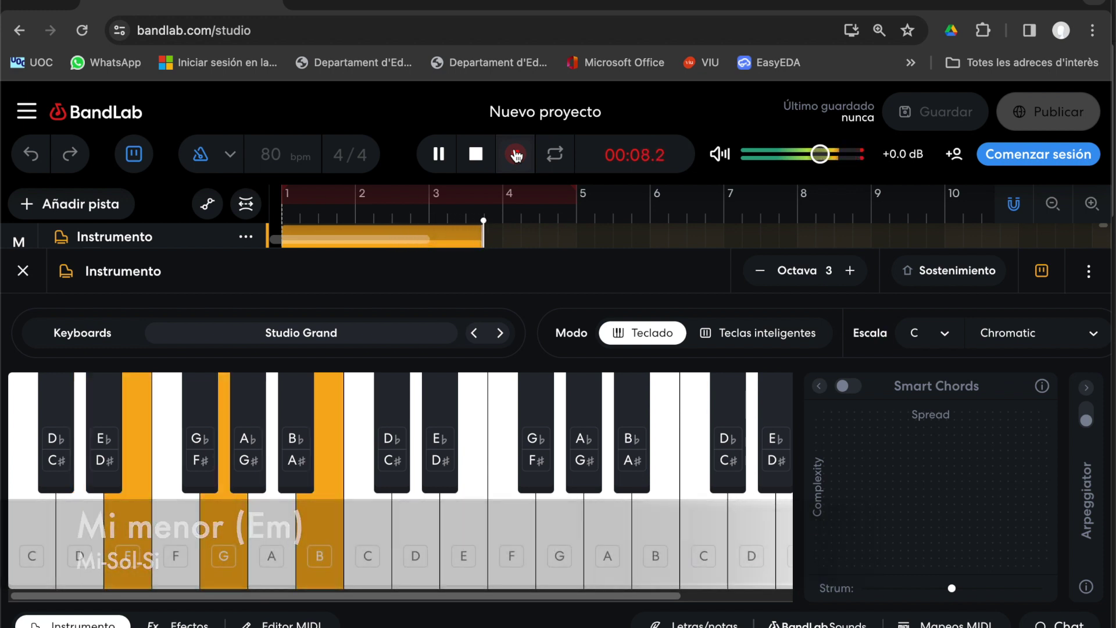
{"action": "key", "text": "f+h+k"}
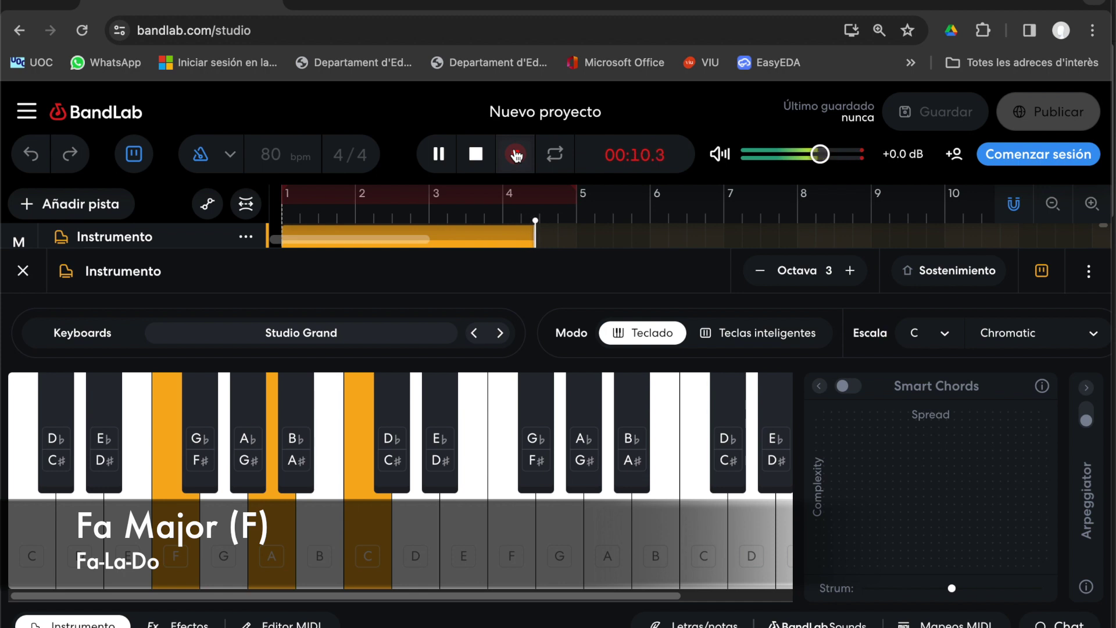
{"action": "key", "text": "g+j+l"}
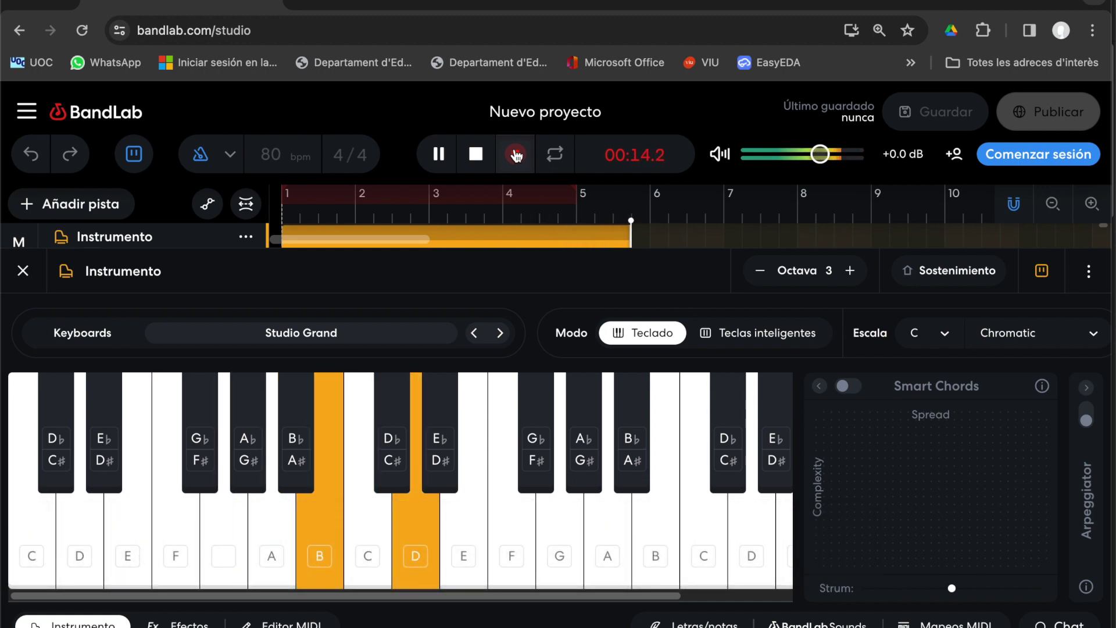
{"action": "key", "text": "h+k+semicolon"}
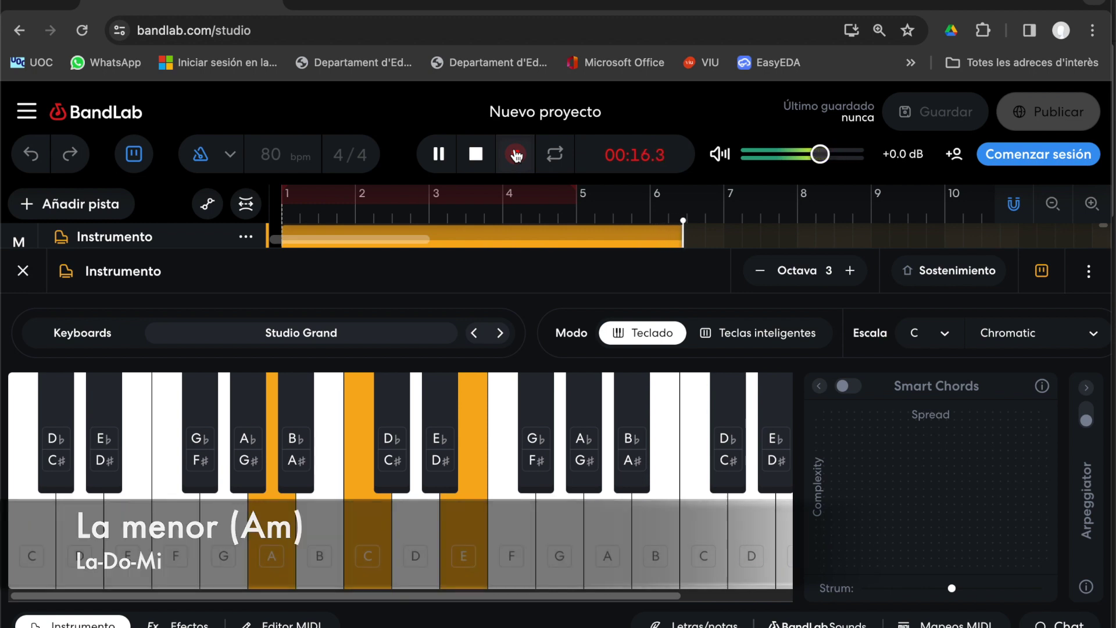
{"action": "key", "text": "j+l+apostrophe"}
{"action": "key", "text": "j+l+apostrophe"}
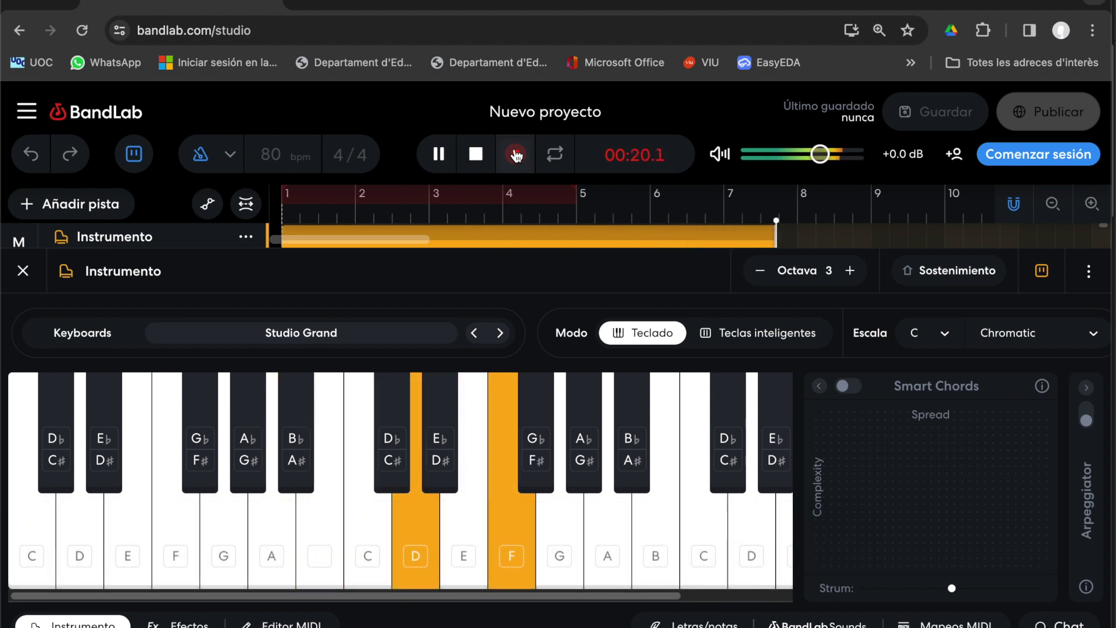
{"action": "key", "text": "k+semicolon+bracketright"}
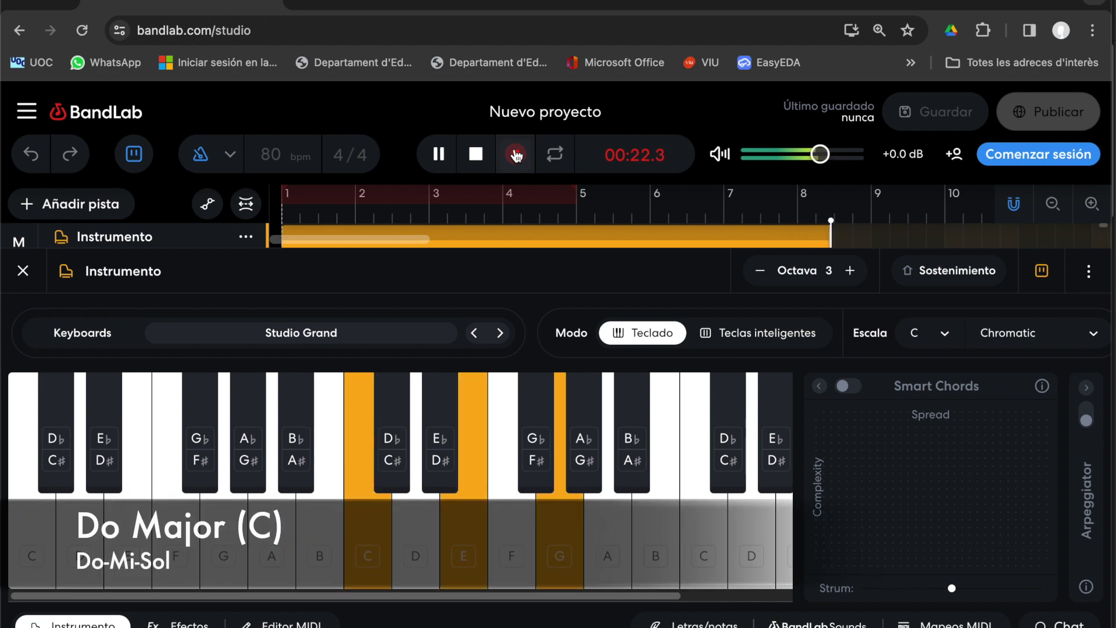
{"action": "left_click", "coordinate": [468, 155]}
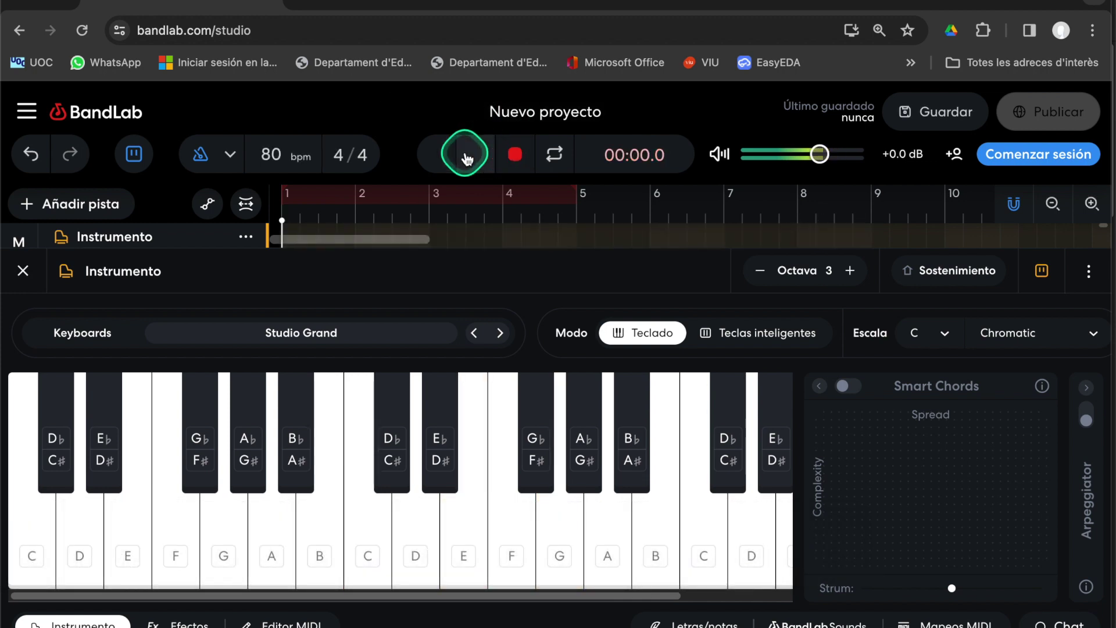
- Quantize all notes of the recorded piano region to 1/4 in the MIDI editor and play back the result
{"action": "left_click", "coordinate": [23, 271]}
{"action": "left_click", "coordinate": [393, 255]}
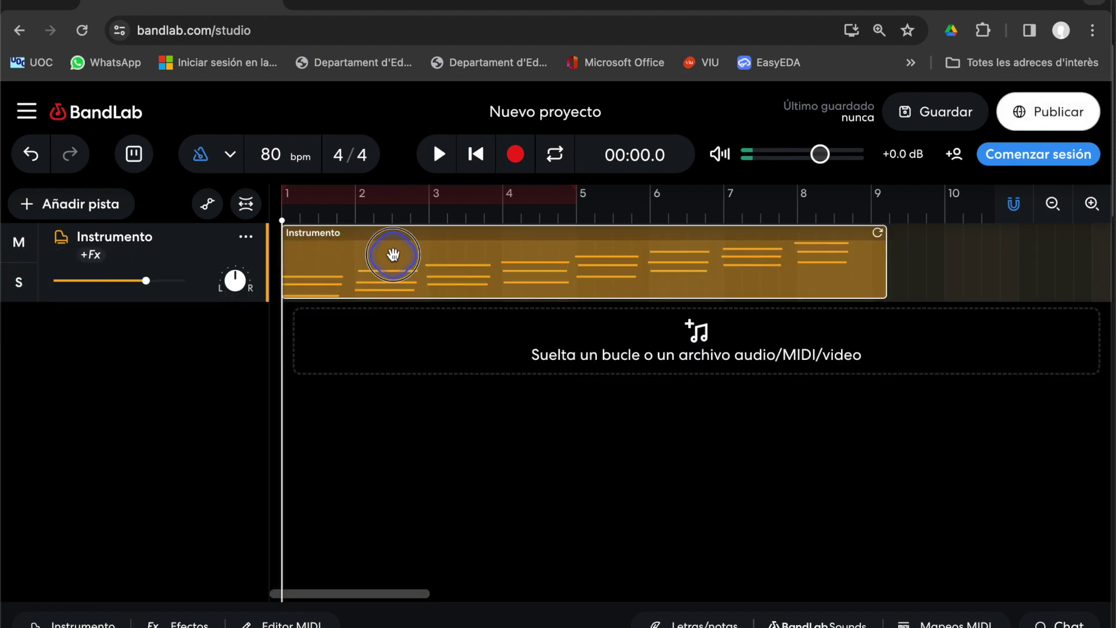
{"action": "double_click", "coordinate": [393, 254]}
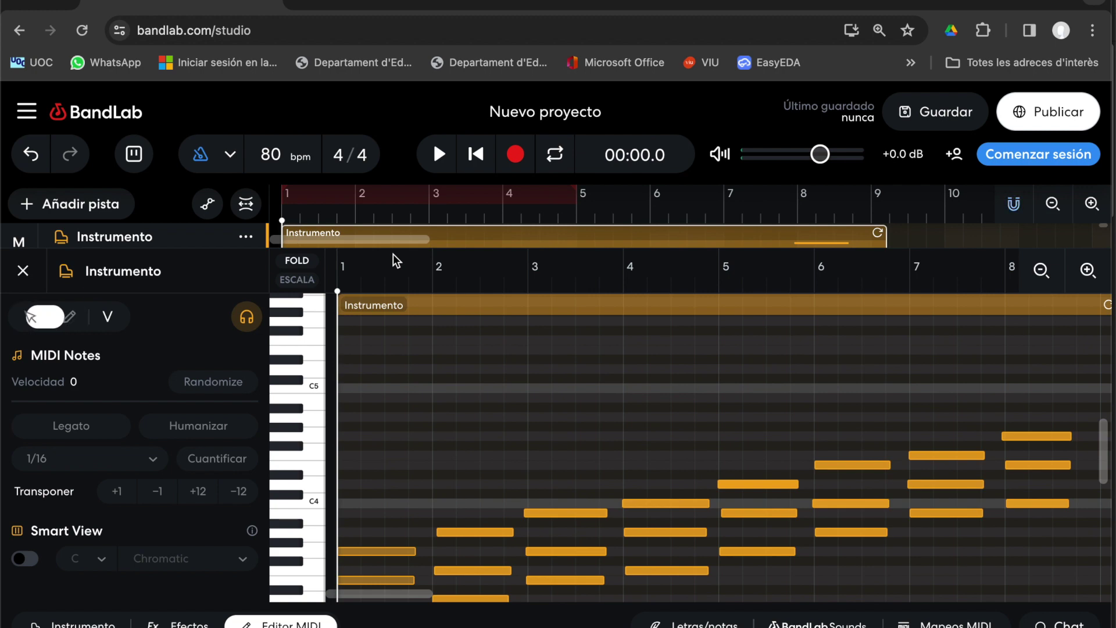
{"action": "left_click", "coordinate": [153, 458]}
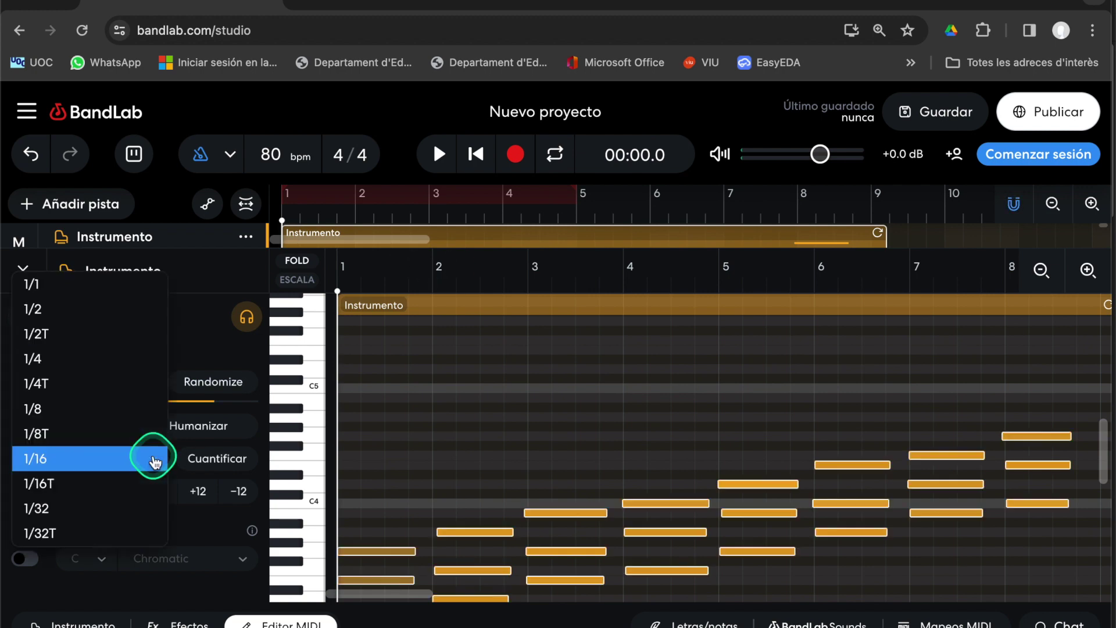
{"action": "left_click", "coordinate": [126, 359]}
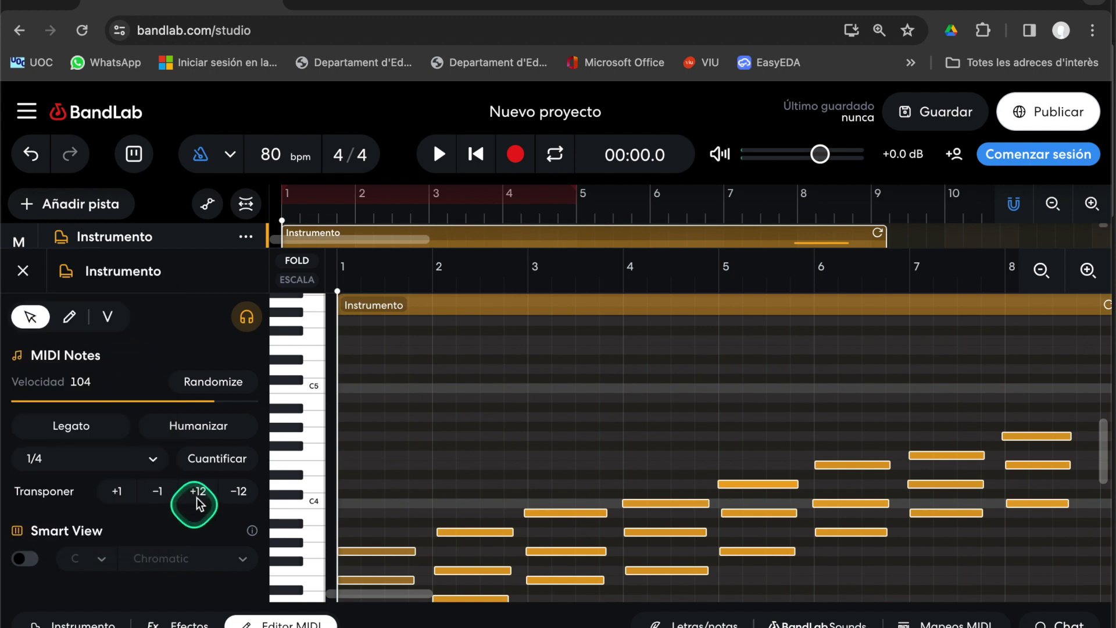
{"action": "left_click", "coordinate": [208, 470]}
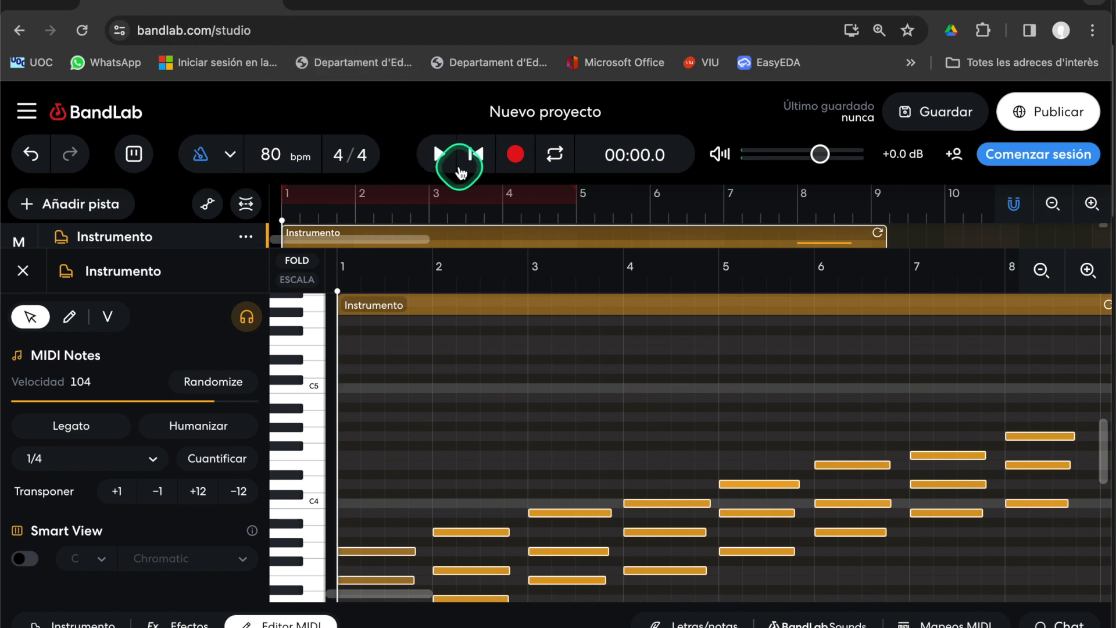
{"action": "left_click", "coordinate": [444, 162]}
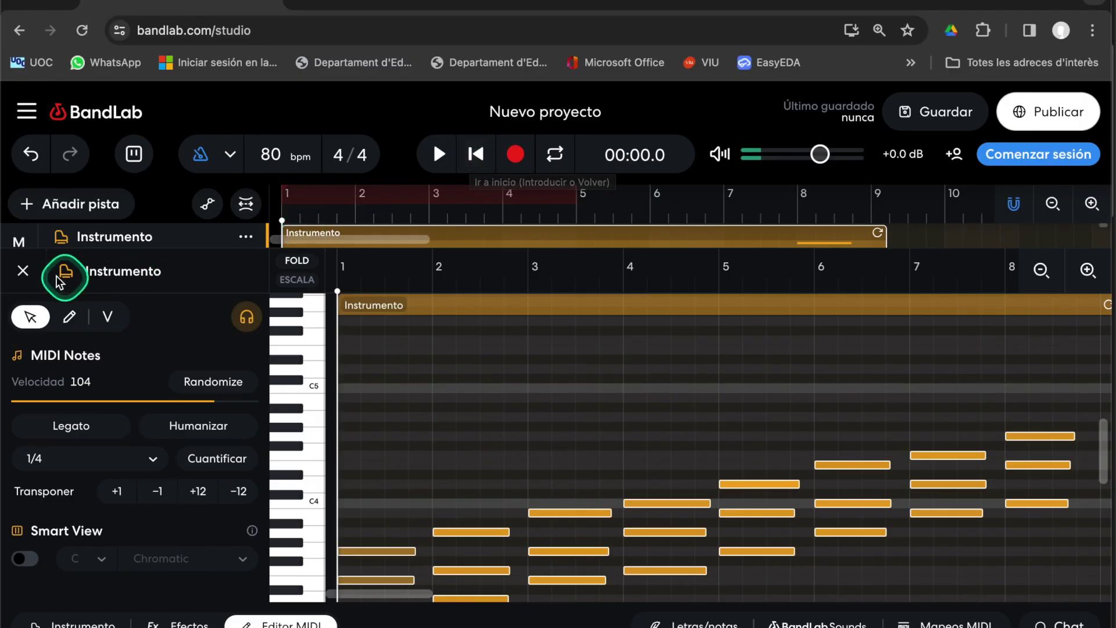
{"action": "left_click", "coordinate": [38, 277]}
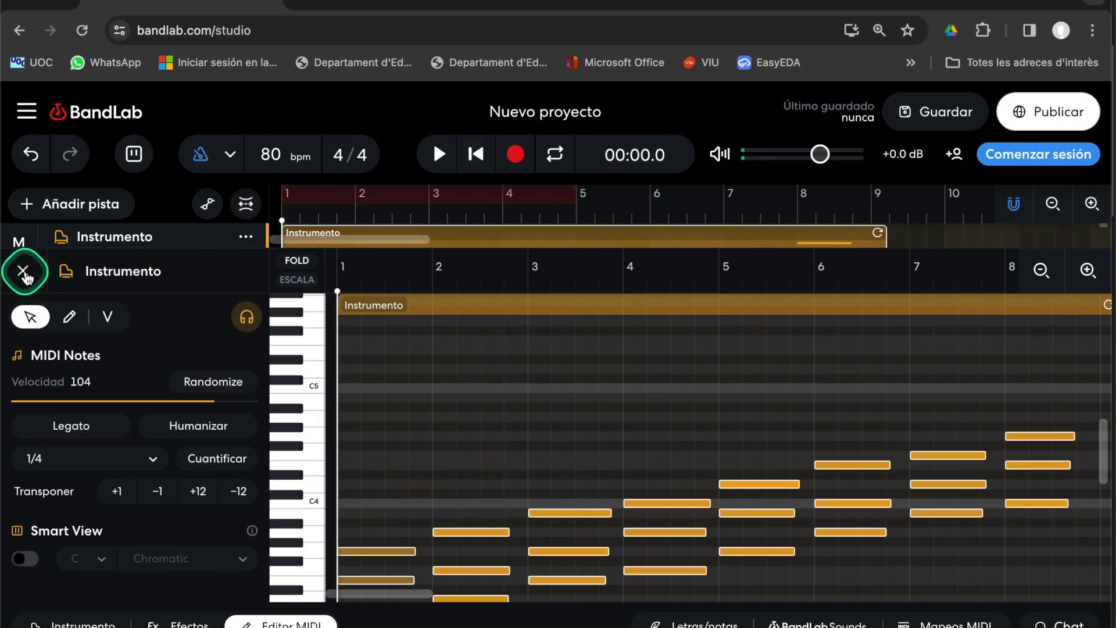
{"action": "left_click", "coordinate": [24, 272]}
- Add a drum machine track and remove the K hit on step 2 and the A hits on steps 8 and 15 from its 808 pattern A
{"action": "left_click", "coordinate": [29, 206]}
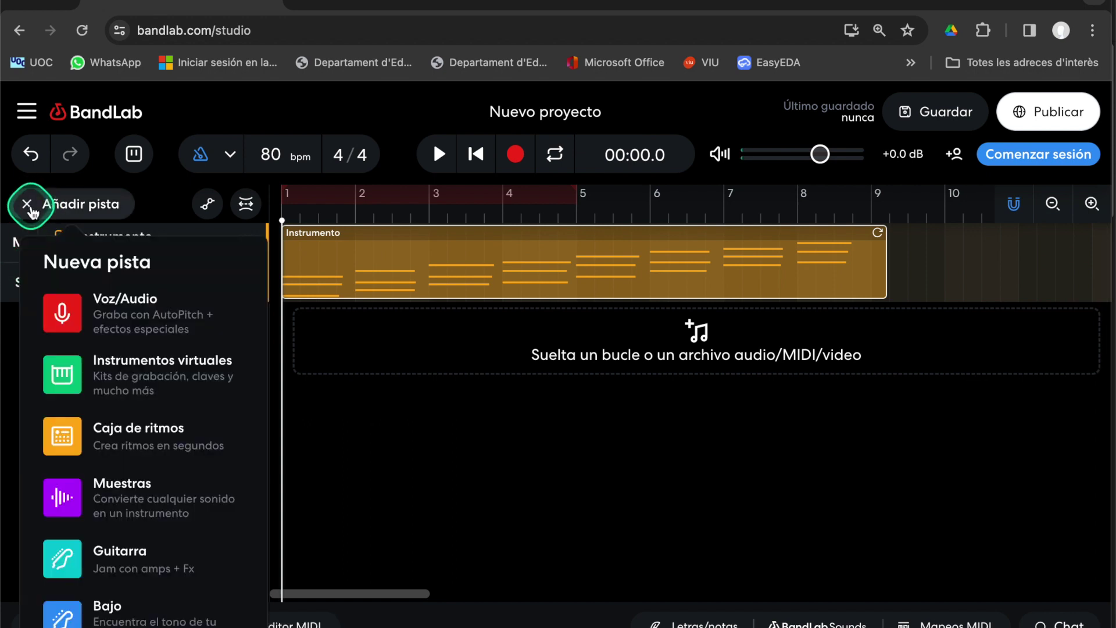
{"action": "left_click", "coordinate": [64, 428]}
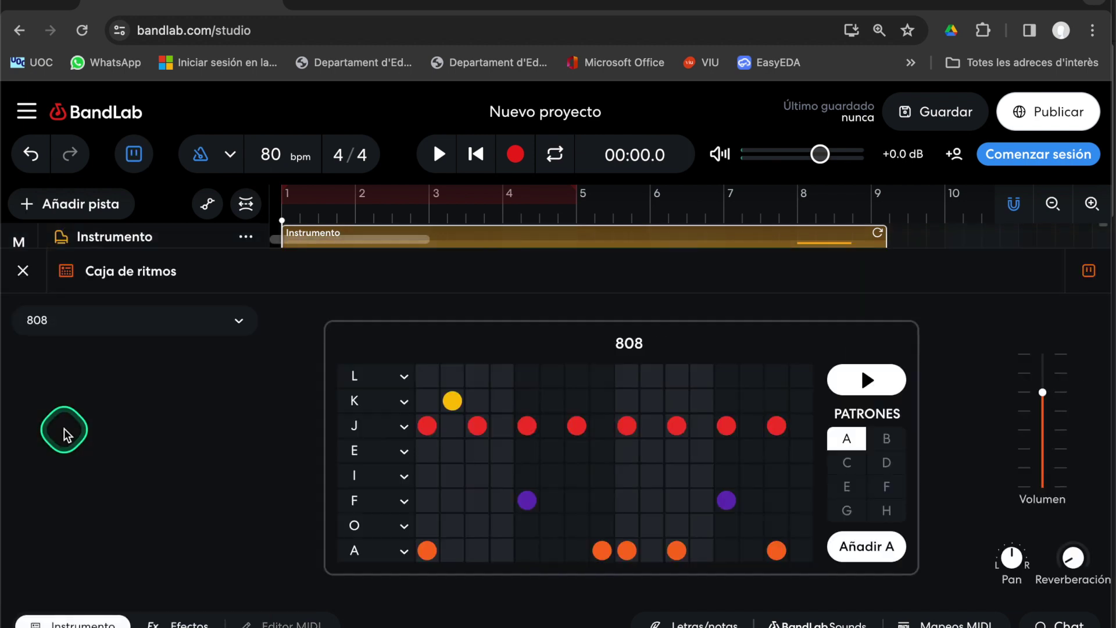
{"action": "left_click", "coordinate": [451, 401]}
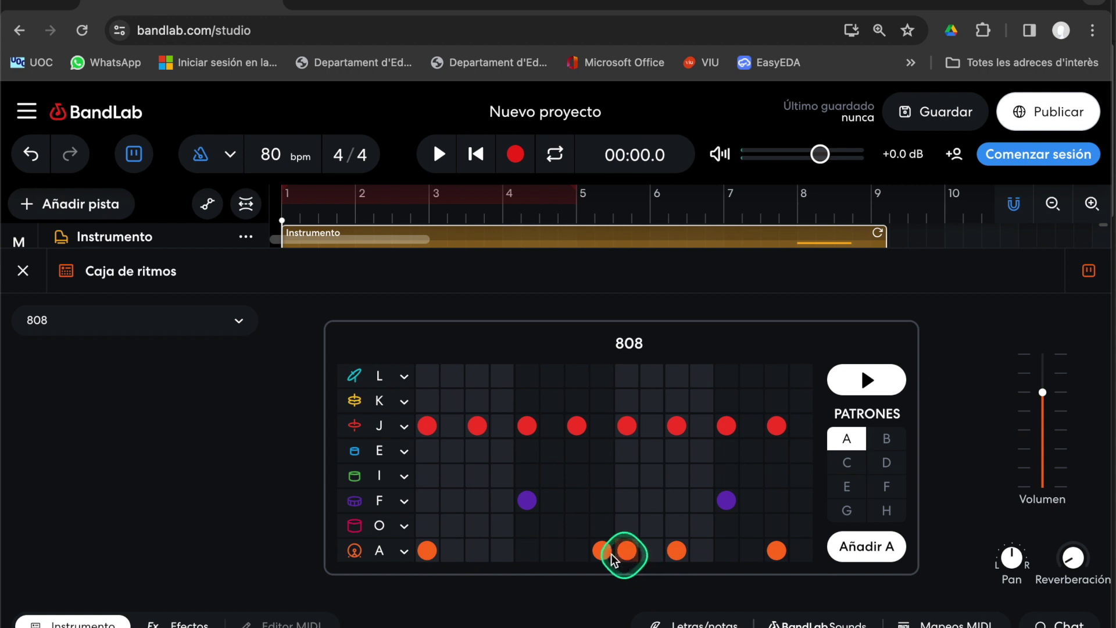
{"action": "left_click", "coordinate": [610, 553]}
{"action": "left_click", "coordinate": [776, 549]}
- Preview the edited 808 pattern A and add it to the drum machine track
{"action": "left_click", "coordinate": [853, 389]}
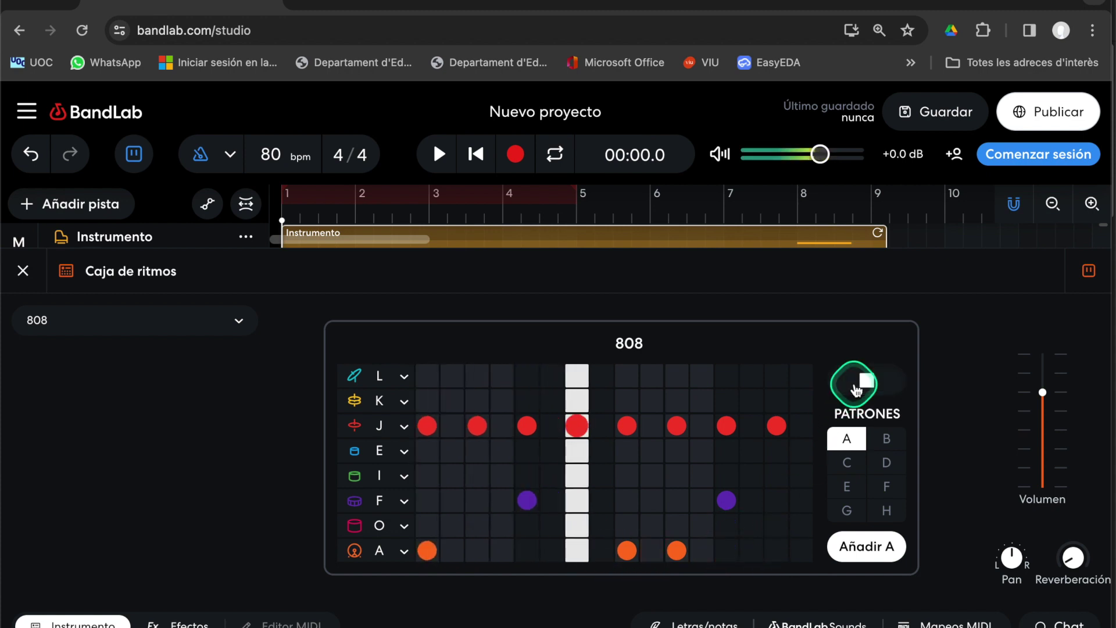
{"action": "left_click", "coordinate": [862, 384]}
{"action": "left_click", "coordinate": [860, 544]}
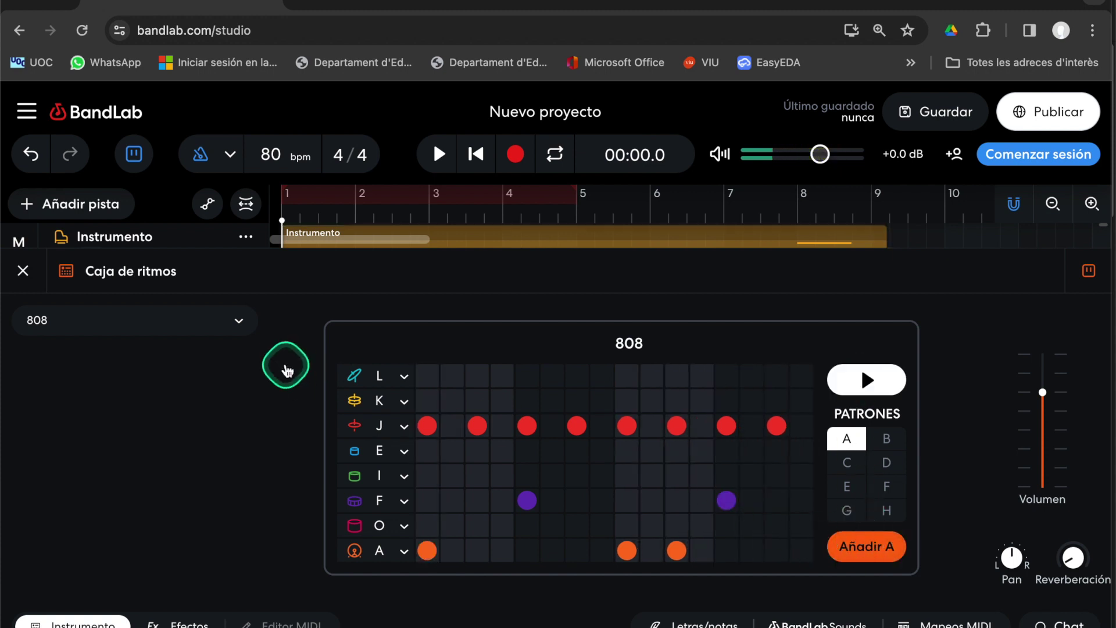
{"action": "left_click", "coordinate": [23, 272]}
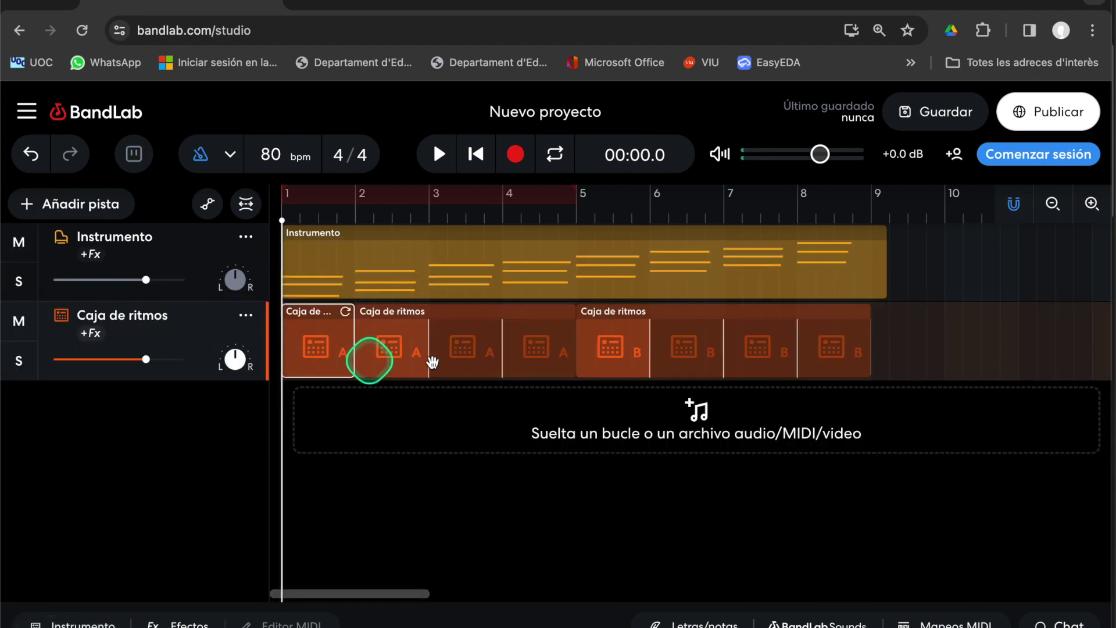
- Delete the pattern B drum region and extend the first pattern A region to the end of measure 8
{"action": "left_click", "coordinate": [891, 357]}
{"action": "left_click", "coordinate": [605, 357]}
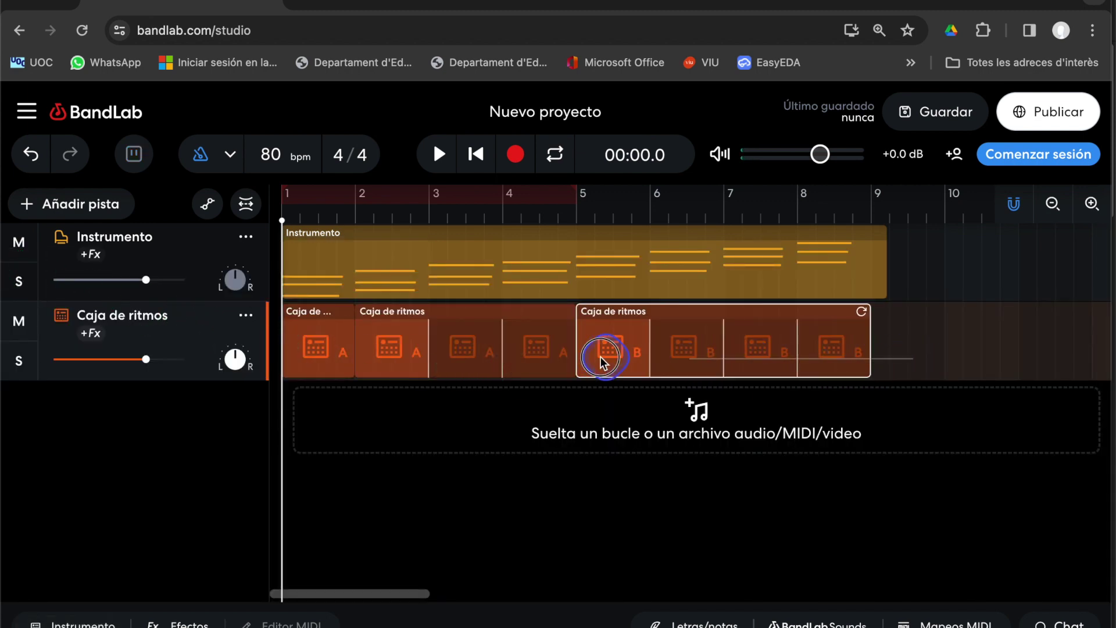
{"action": "key", "text": "Delete"}
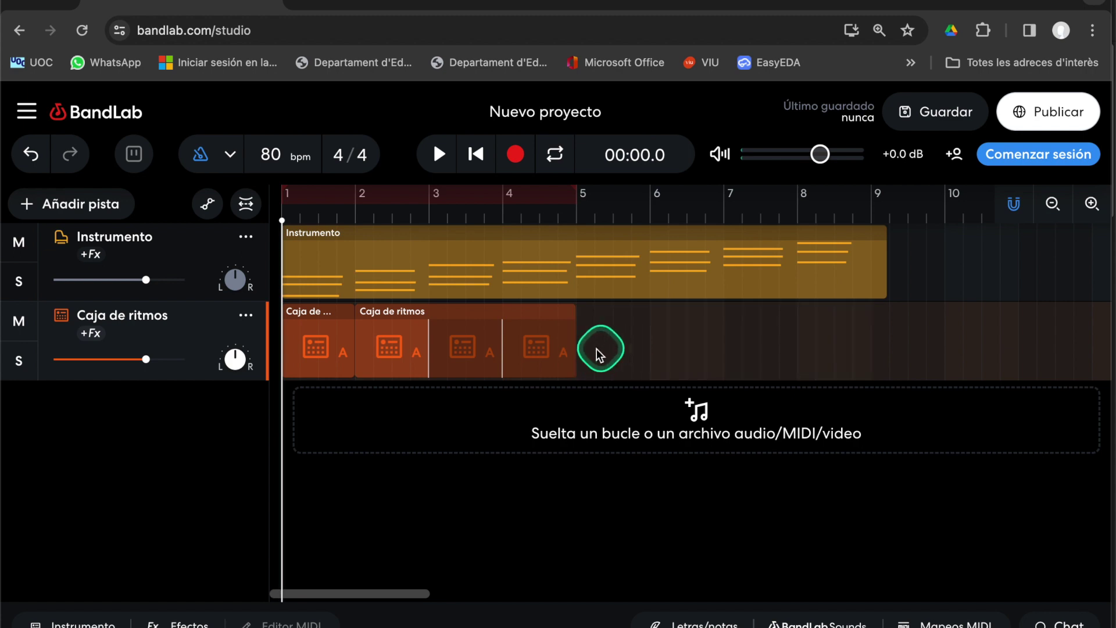
{"action": "left_click", "coordinate": [324, 348]}
{"action": "left_click_drag", "start_coordinate": [352, 312], "coordinate": [857, 321]}
- Play back the piano and drum tracks together, stopping once the arrangement has been heard
{"action": "left_click", "coordinate": [451, 176]}
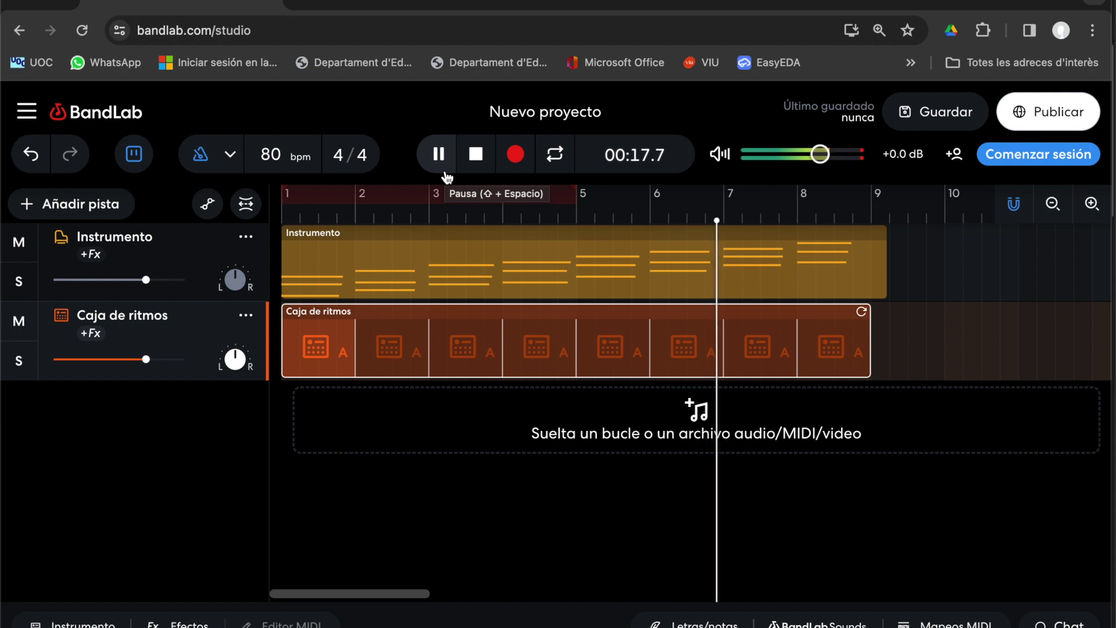
{"action": "left_click", "coordinate": [445, 173]}
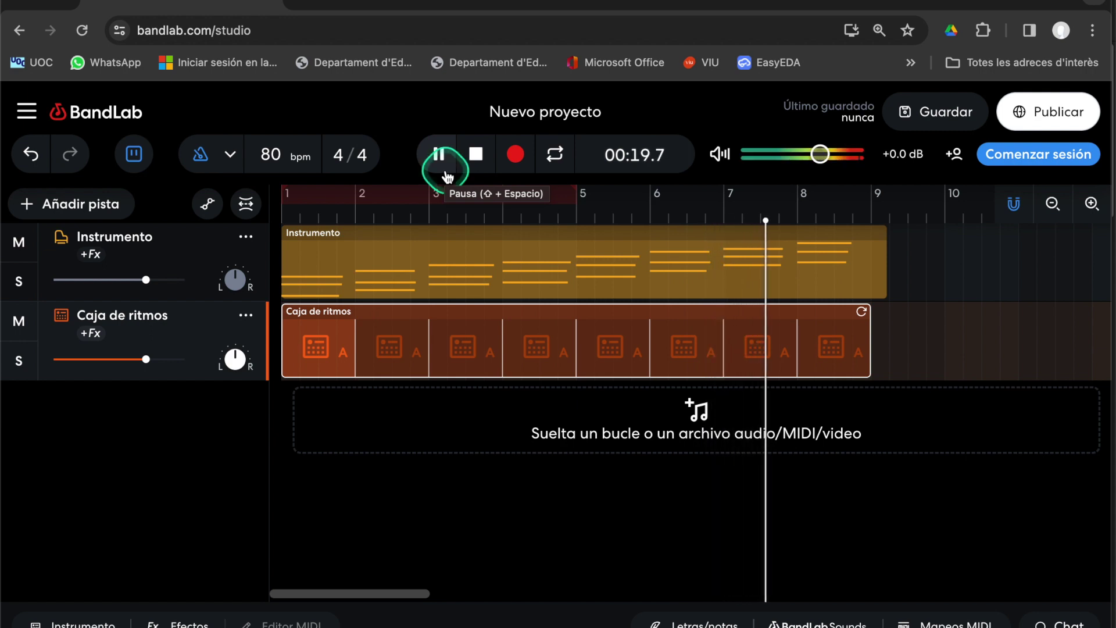
{"action": "left_click", "coordinate": [474, 162]}
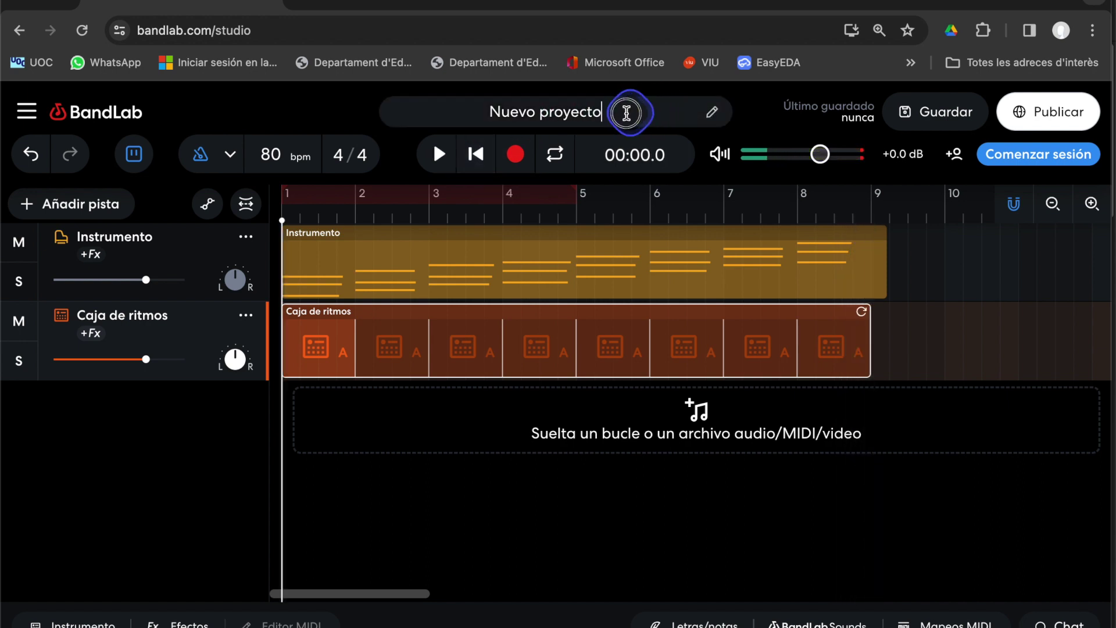
- Rename the project as "Acords escala de do"
{"action": "left_click", "coordinate": [628, 110]}
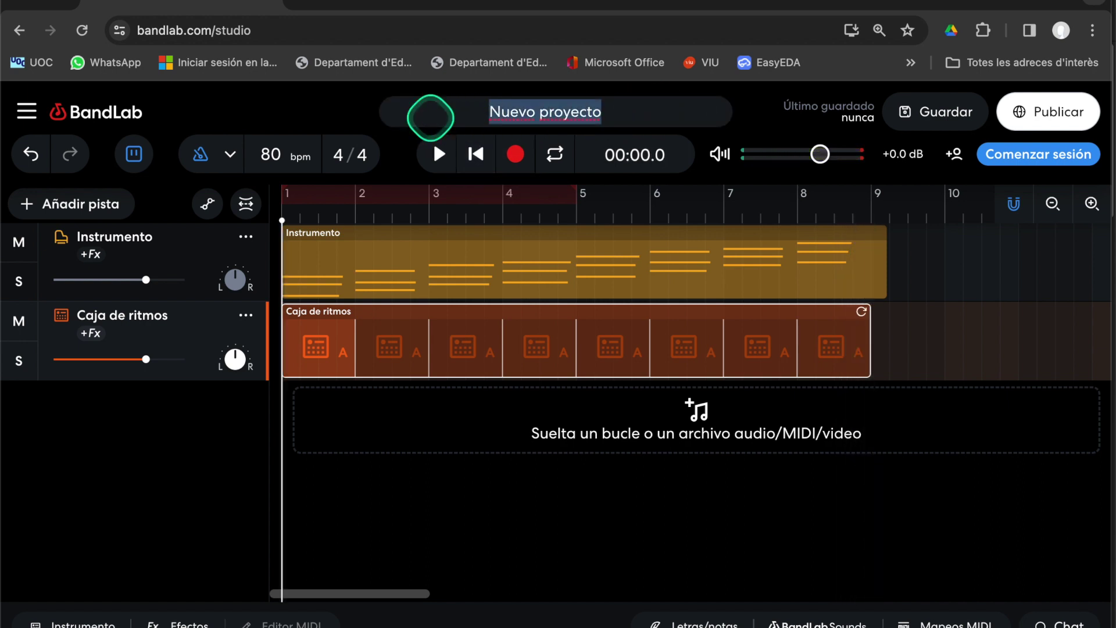
{"action": "key", "text": "BackSpace"}
{"action": "type", "text": "E"}
{"action": "key", "text": "BackSpace"}
{"action": "type", "text": "A"}
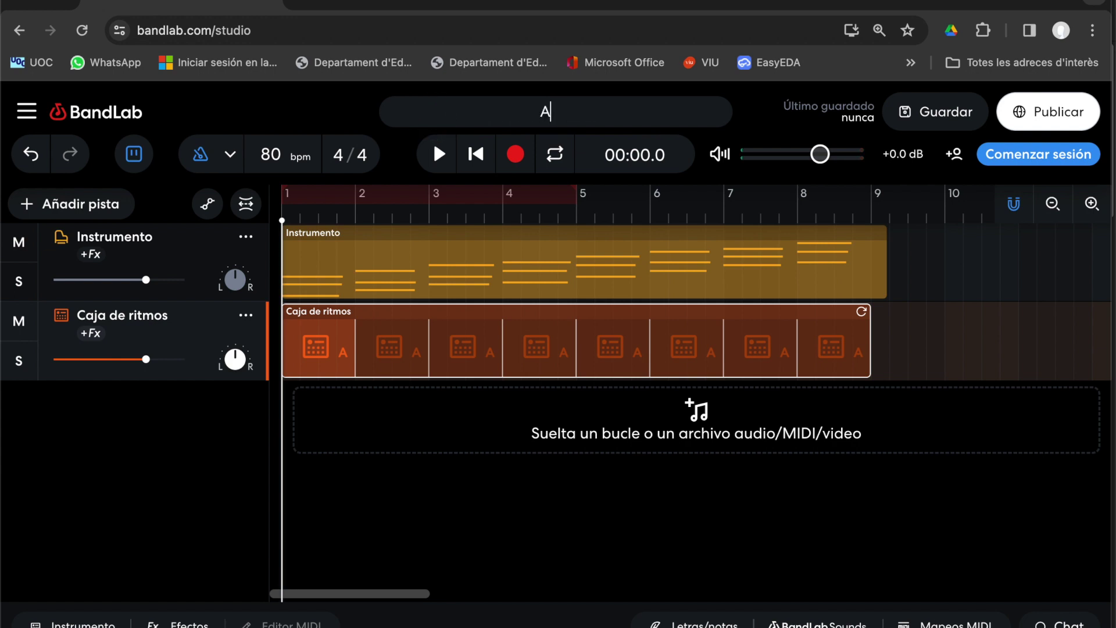
{"action": "type", "text": "cords"}
{"action": "left_click", "coordinate": [518, 150]}
{"action": "left_click", "coordinate": [586, 114]}
{"action": "type", "text": "escala de do"}
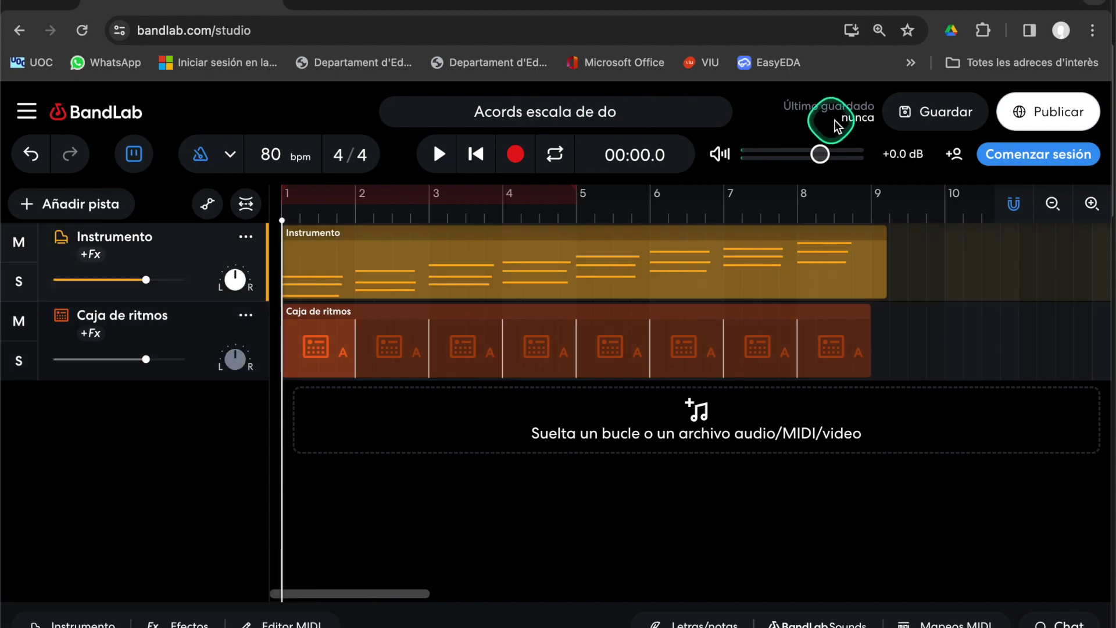